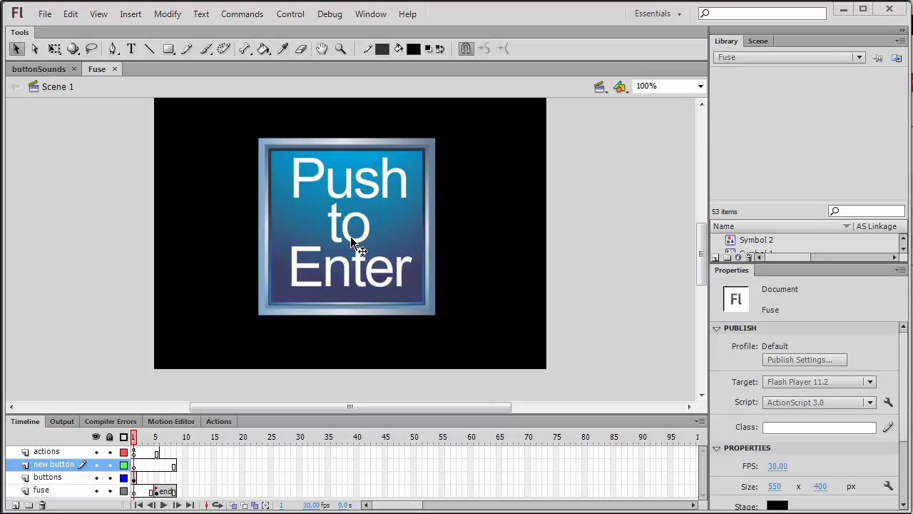
Test the Fuse movie twice, trying the Push to Enter button's rollover and pushing it to play the animation.
key("ctrl+Return")
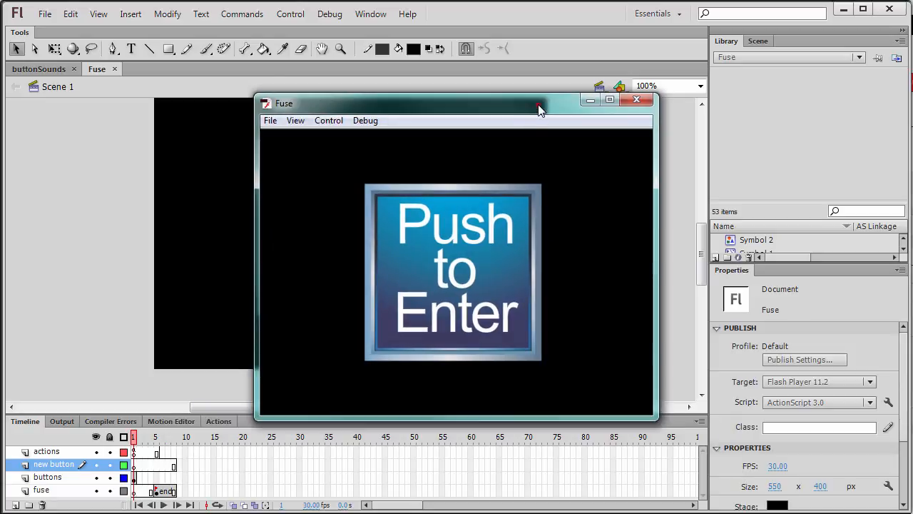
left_click_drag(539, 109, 445, 91)
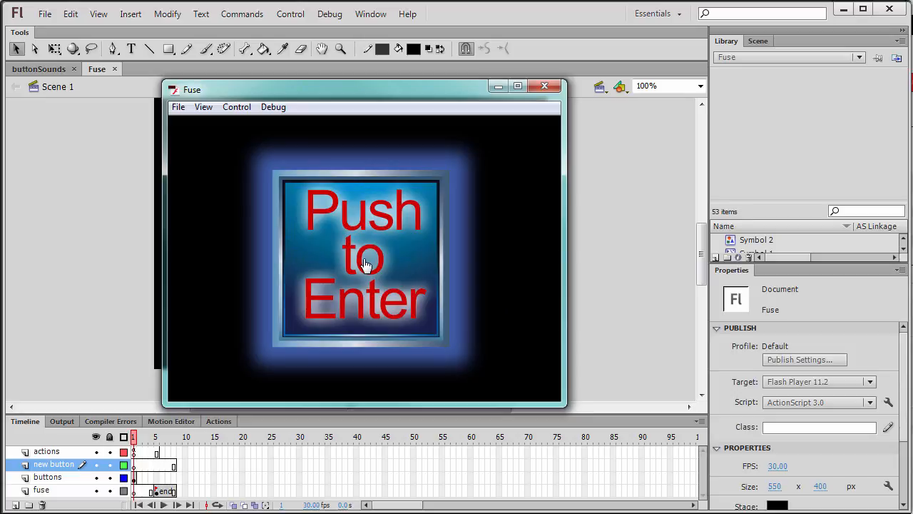
left_click(365, 264)
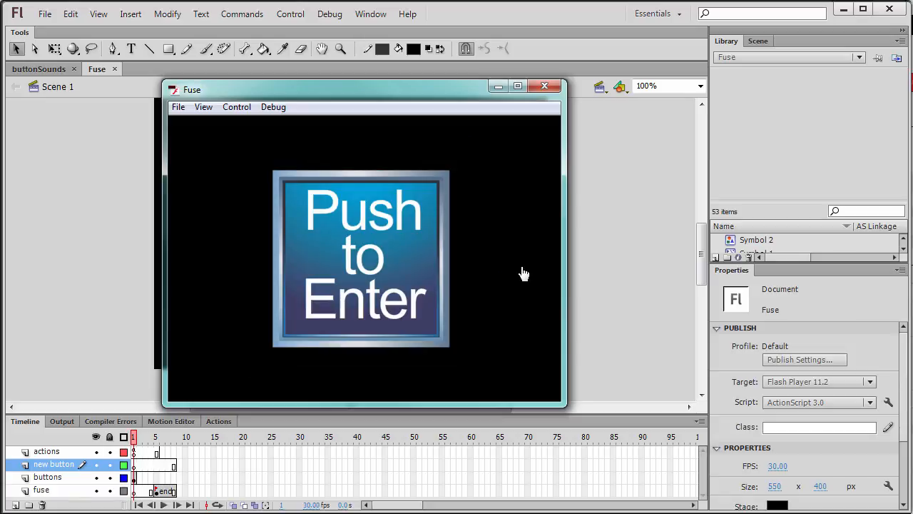
left_click(358, 277)
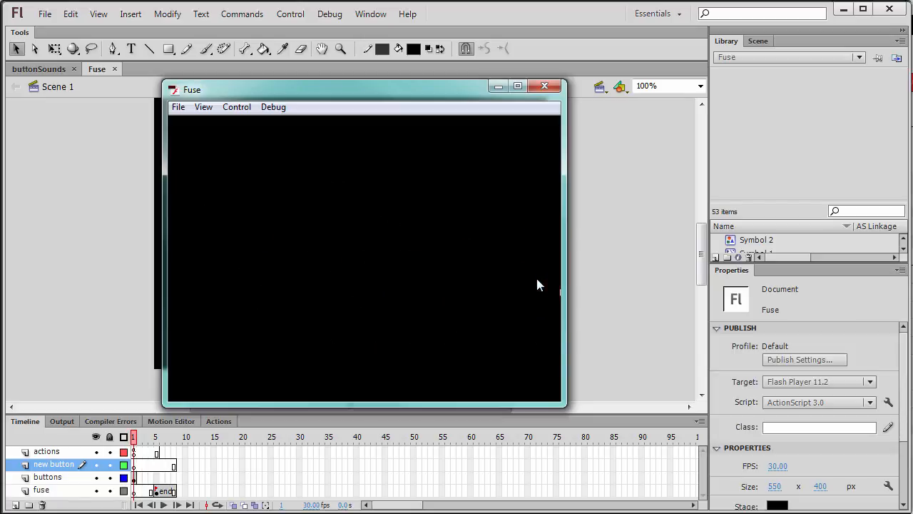
left_click(545, 85)
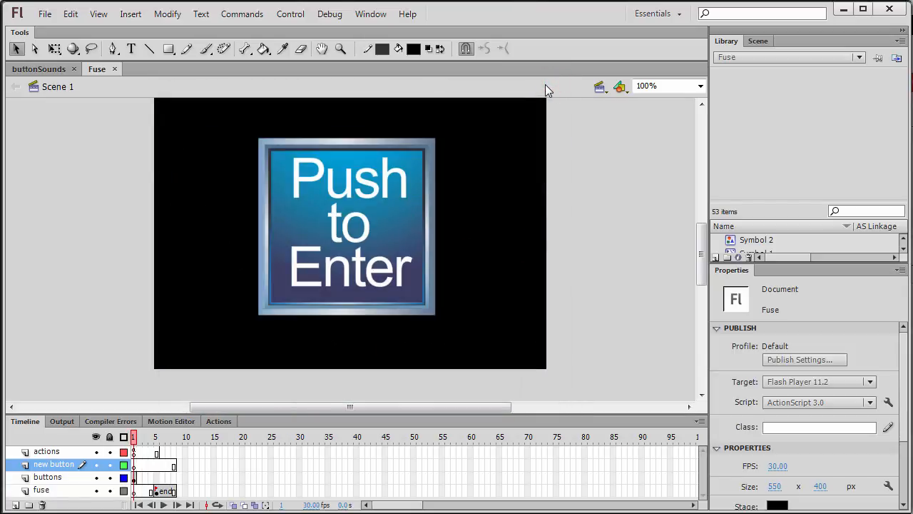
key("ctrl+Return")
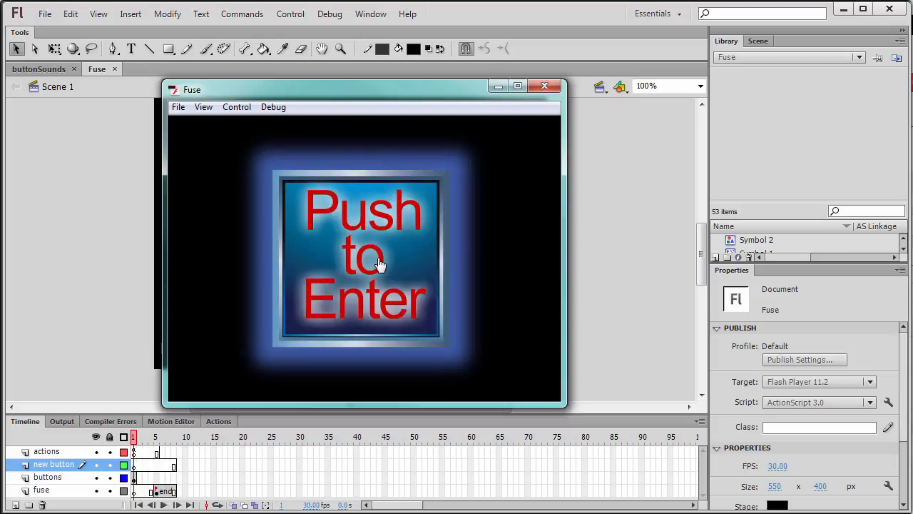
left_click(380, 264)
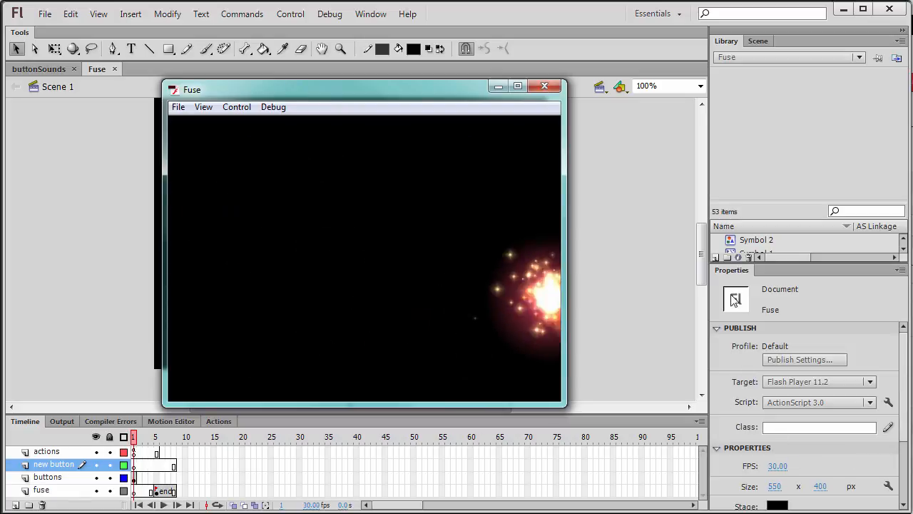
left_click(545, 86)
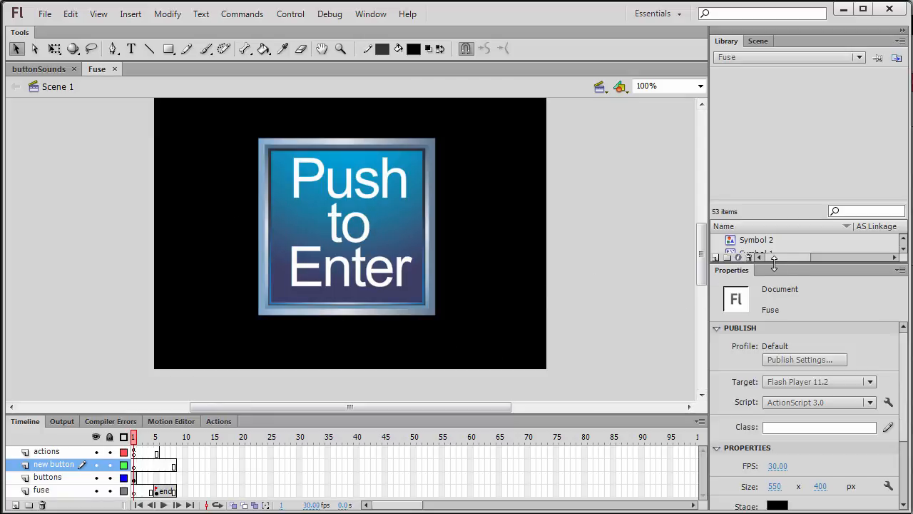
Open the Fuse movie clip from the library for editing and scrub its timeline to frame 20.
left_click_drag(774, 264, 787, 420)
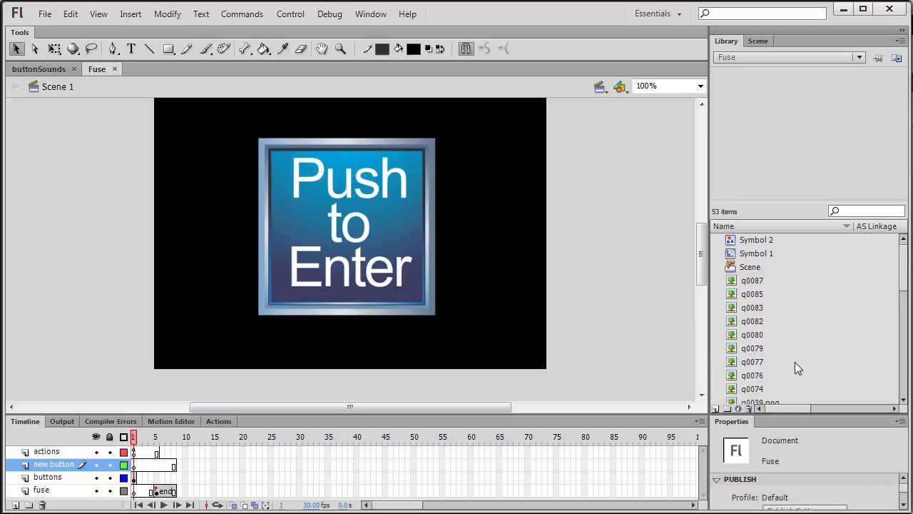
left_click_drag(903, 261, 901, 314)
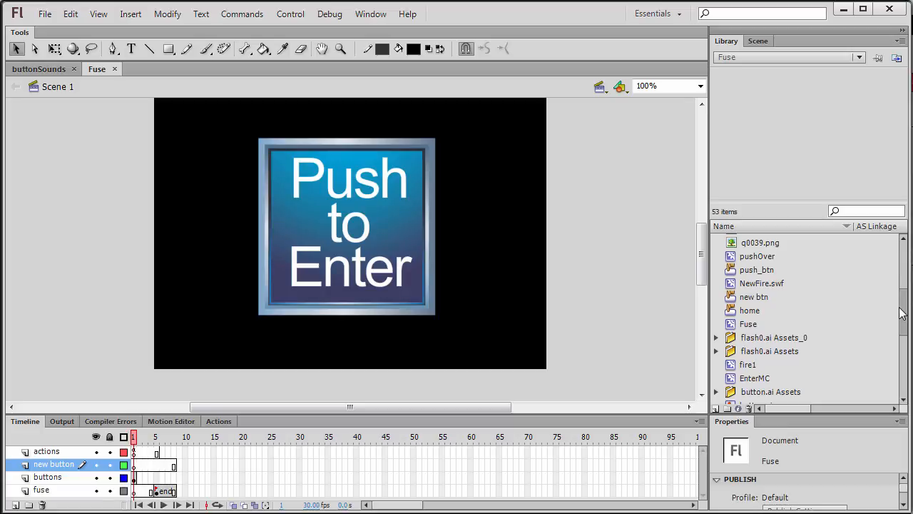
double_click(745, 325)
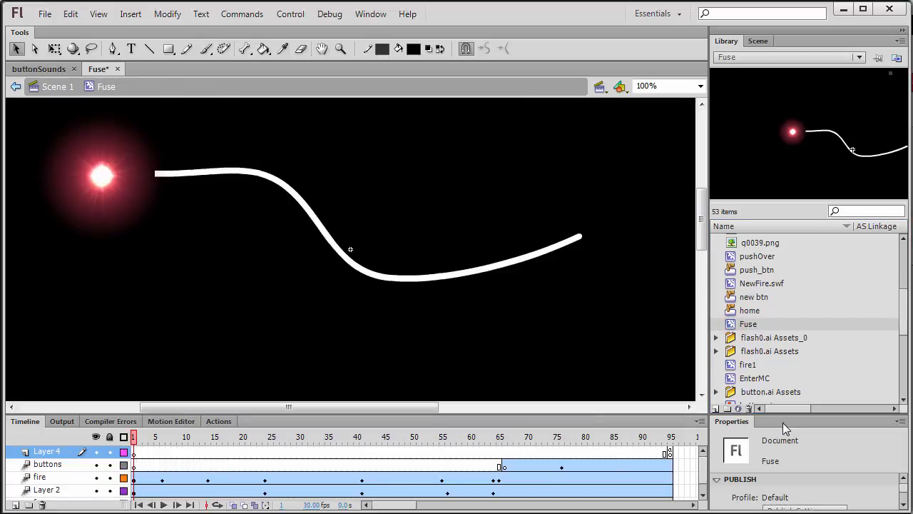
left_click_drag(789, 417, 828, 207)
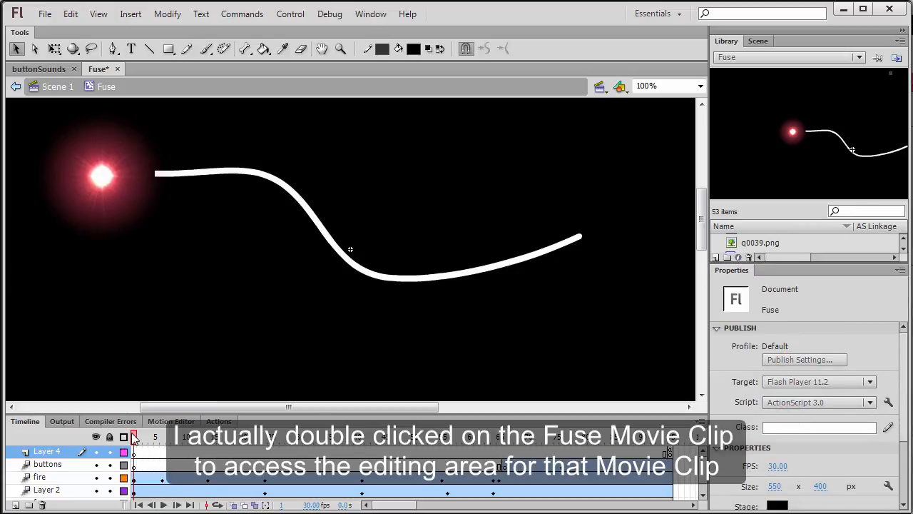
mouse_move(137, 439)
left_mouse_down()
mouse_move(330, 434)
mouse_move(508, 414)
mouse_move(448, 431)
mouse_move(243, 436)
left_mouse_up()
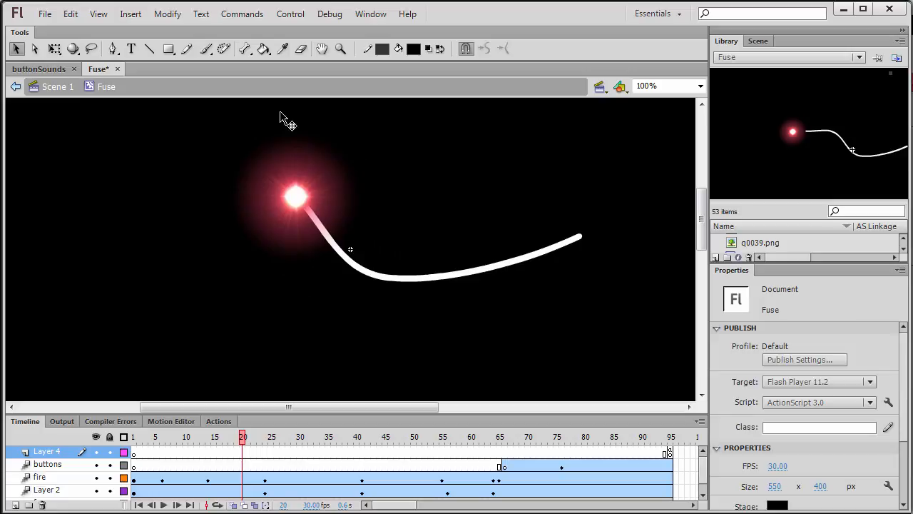
left_click(303, 235)
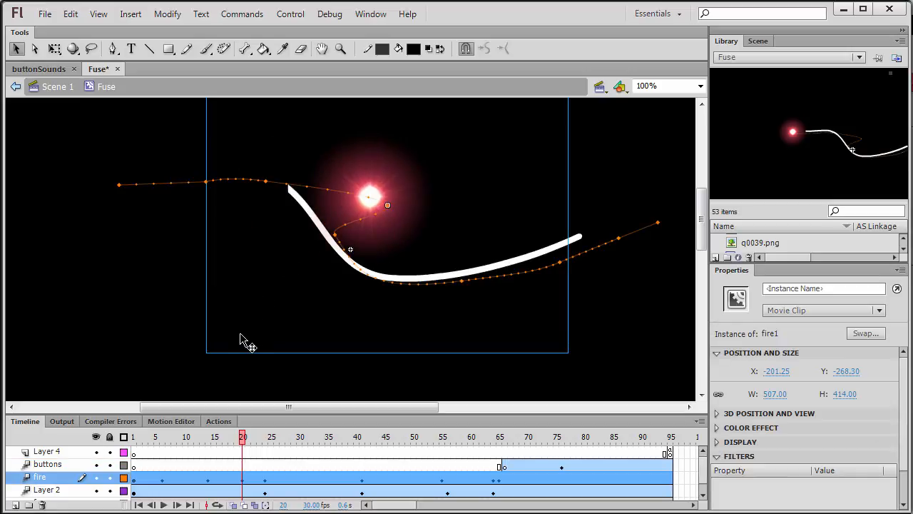
key("ctrl+z")
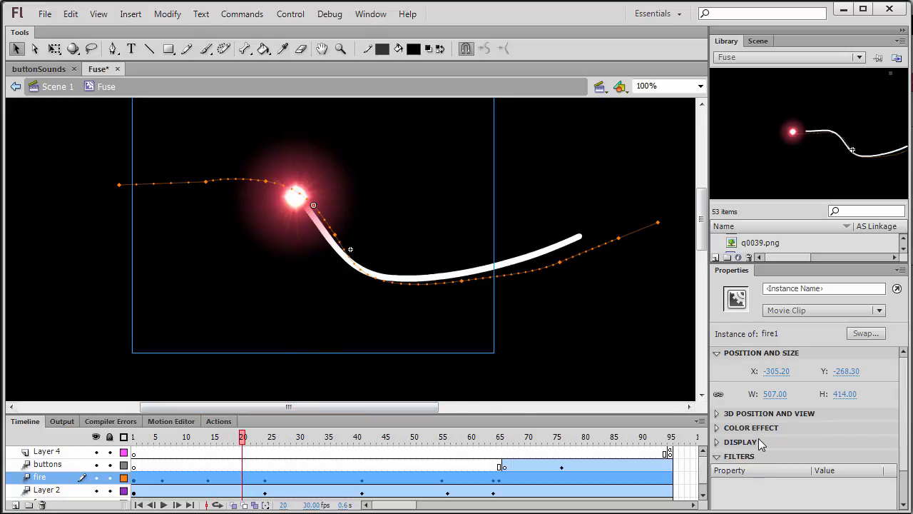
left_click(657, 296)
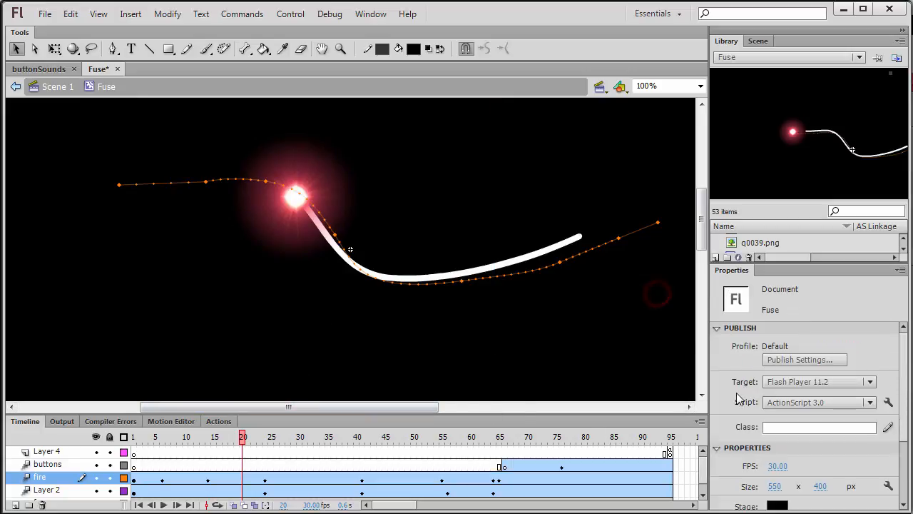
Change the stage color to medium gray and scrub the Fuse clip's timeline back to frame 1.
left_click(777, 505)
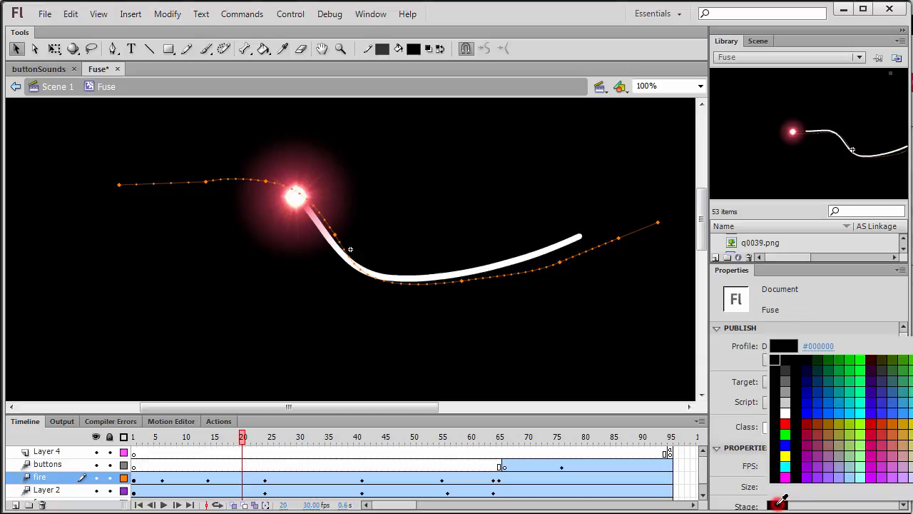
left_click(787, 392)
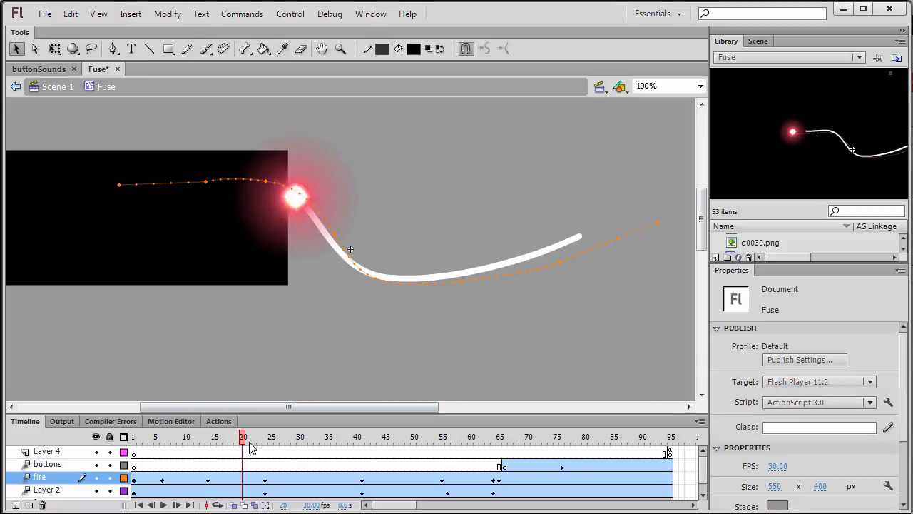
left_click_drag(264, 413, 255, 348)
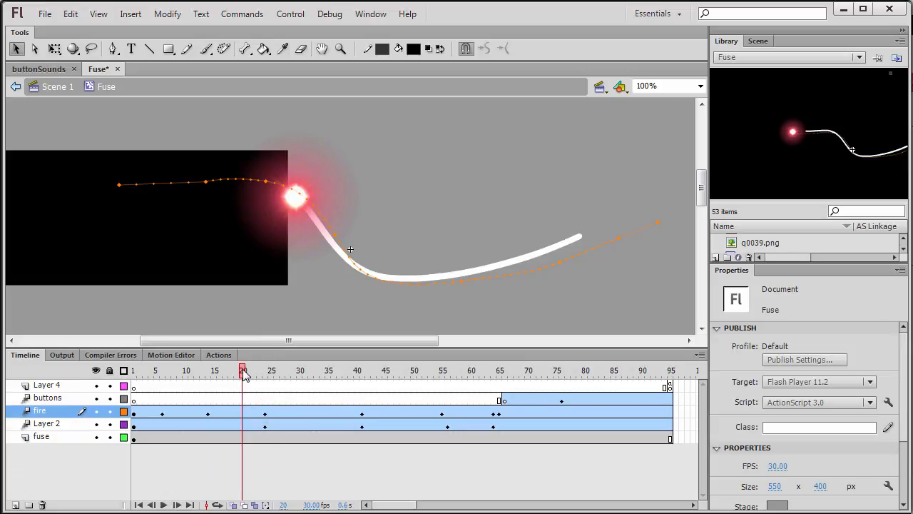
left_click_drag(243, 372, 124, 381)
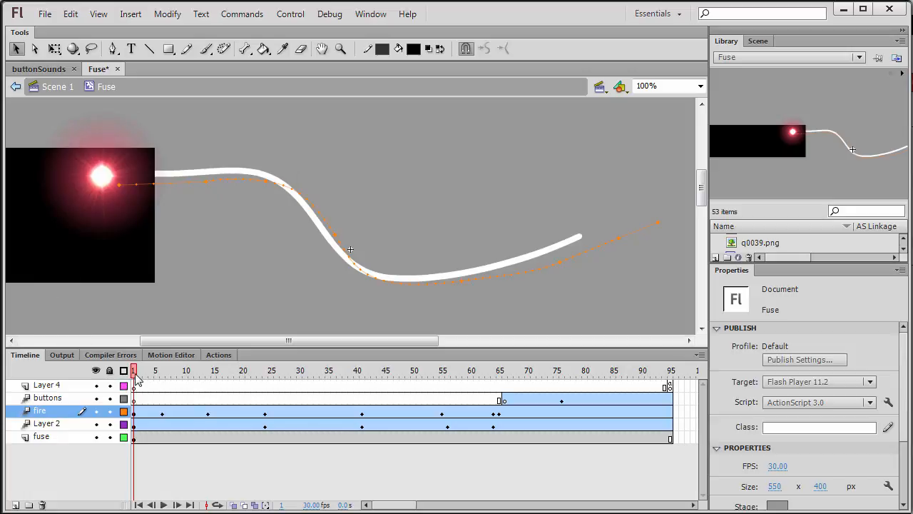
left_click_drag(134, 373, 122, 319)
Return to Scene 1 and open the push_btn button symbol from the library for editing.
left_click(29, 70)
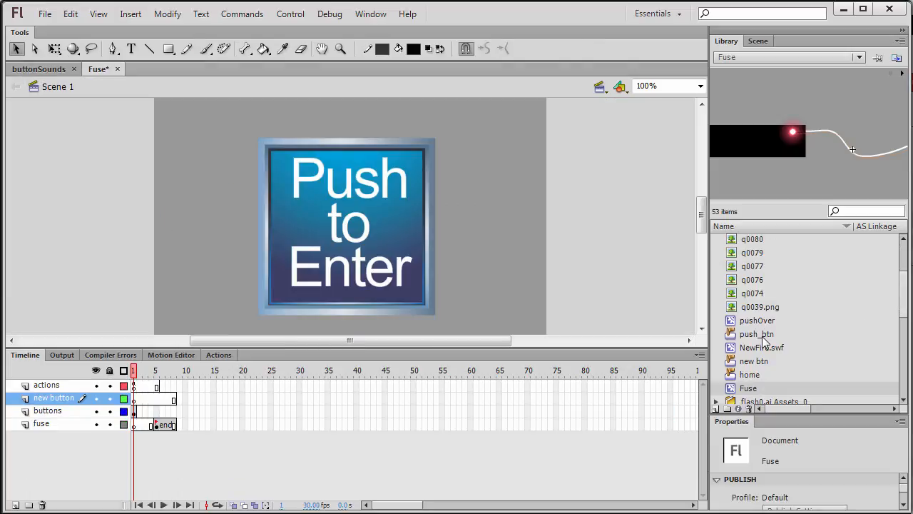
left_click(745, 334)
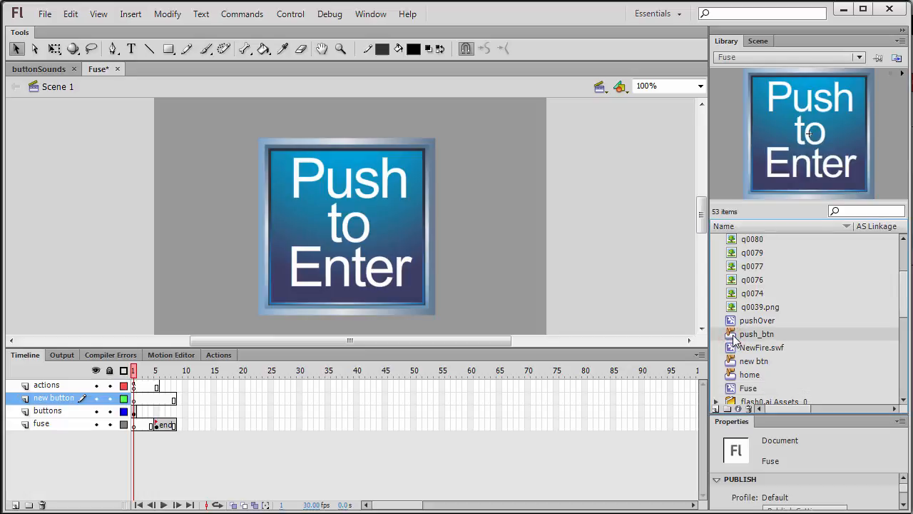
double_click(733, 335)
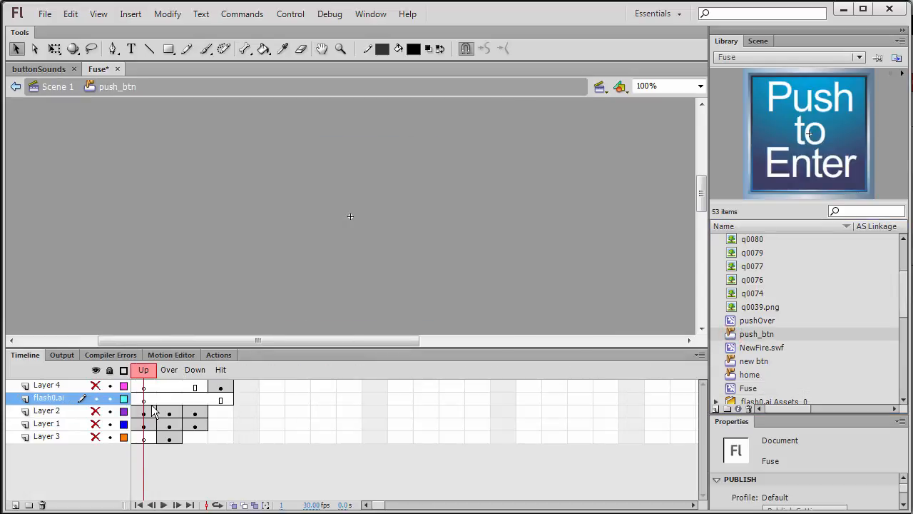
Unhide Layer 4, Layer 2, Layer 1 and Layer 3 of the push_btn symbol.
left_click(95, 385)
left_click(95, 410)
left_click(94, 423)
left_click(94, 436)
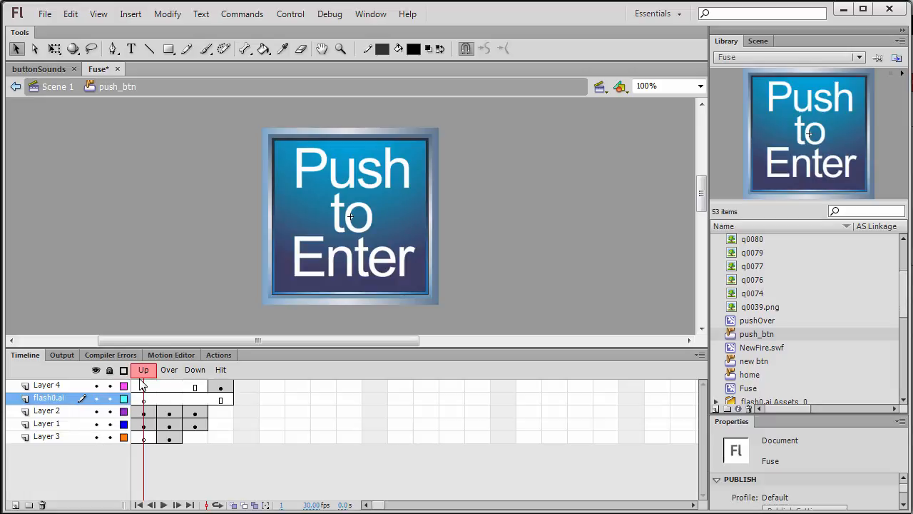
Isolate Layer 3 to examine its artwork in the Over state, and show all the other layers again.
left_click(96, 437, "alt")
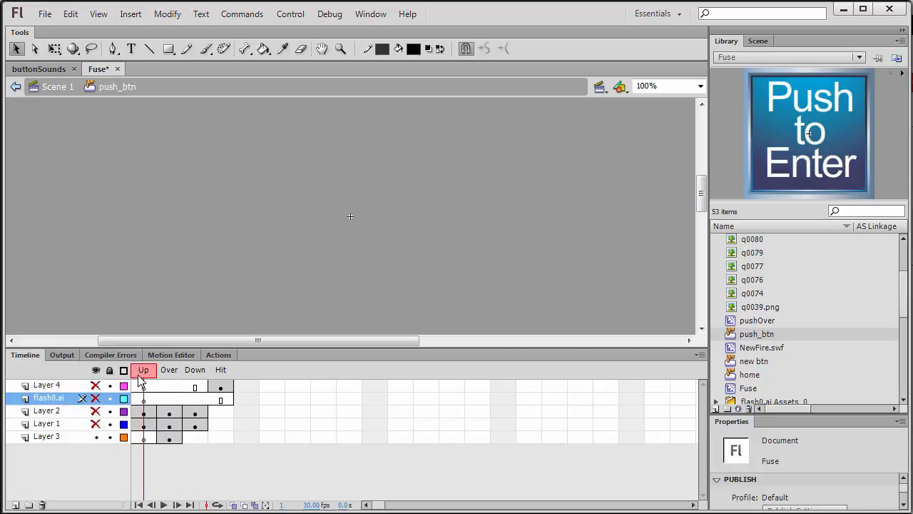
left_click(169, 372)
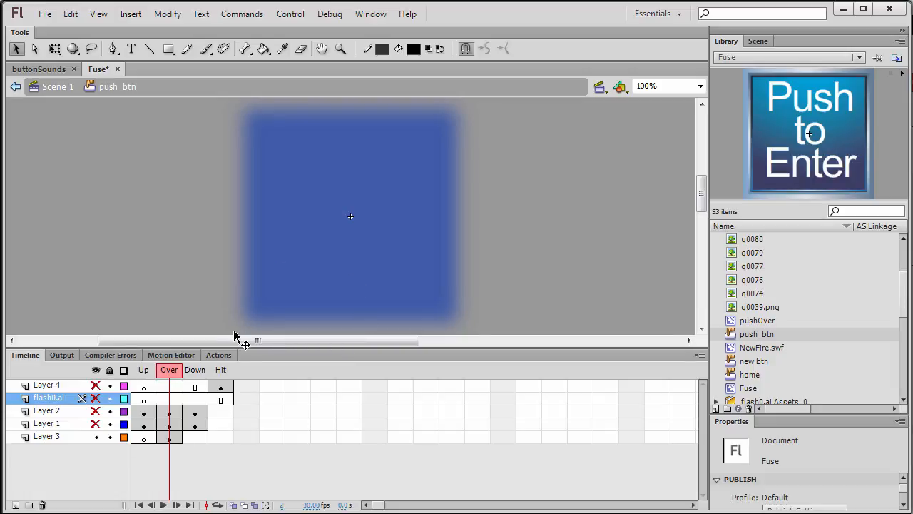
left_click(96, 386)
left_click_drag(96, 411, 96, 424)
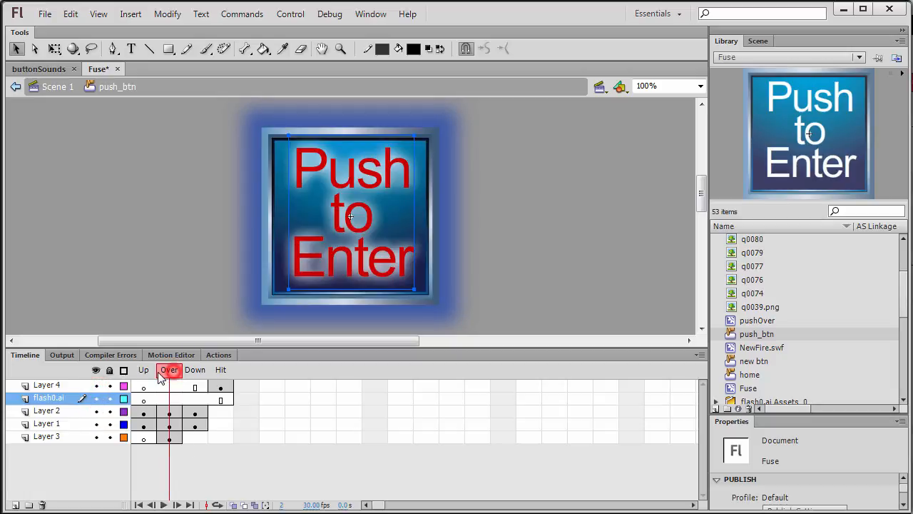
mouse_move(161, 375)
left_mouse_down()
mouse_move(150, 374)
mouse_move(171, 369)
left_mouse_up()
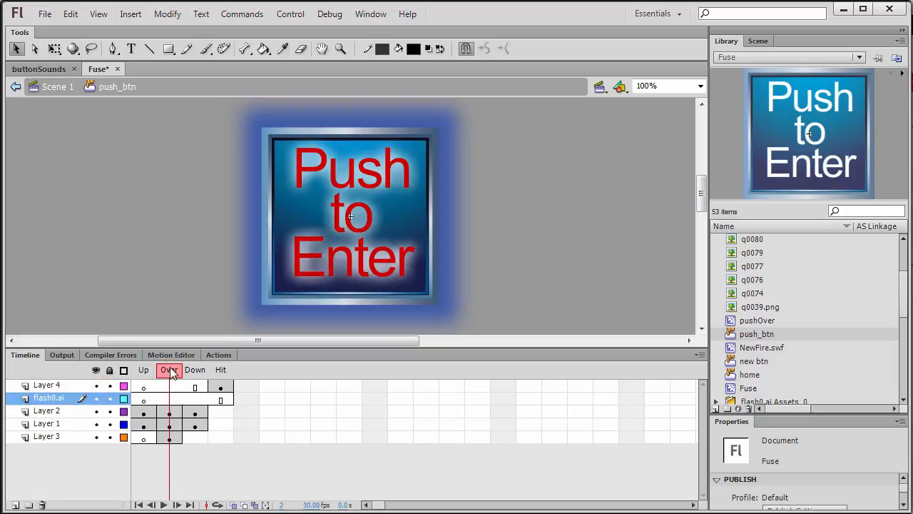
Hide and show Layer 1 and Layer 2 in turn to examine each layer's part of the Over state.
left_click(97, 424)
left_click(98, 424)
left_click(96, 411)
left_click(96, 411)
Step through the button's Up, Over, Down and Hit frames to compare the artwork of each state.
left_click(149, 376)
left_click(168, 375)
left_click(190, 375)
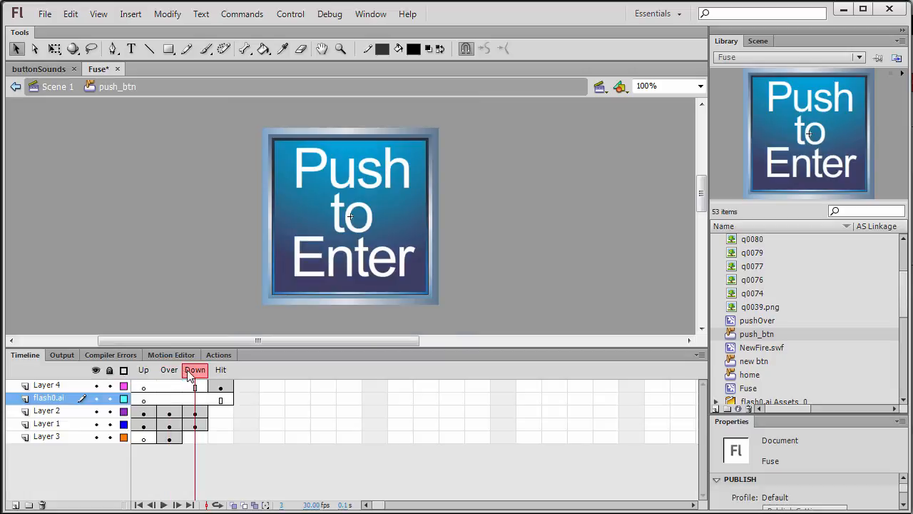
left_click(214, 370)
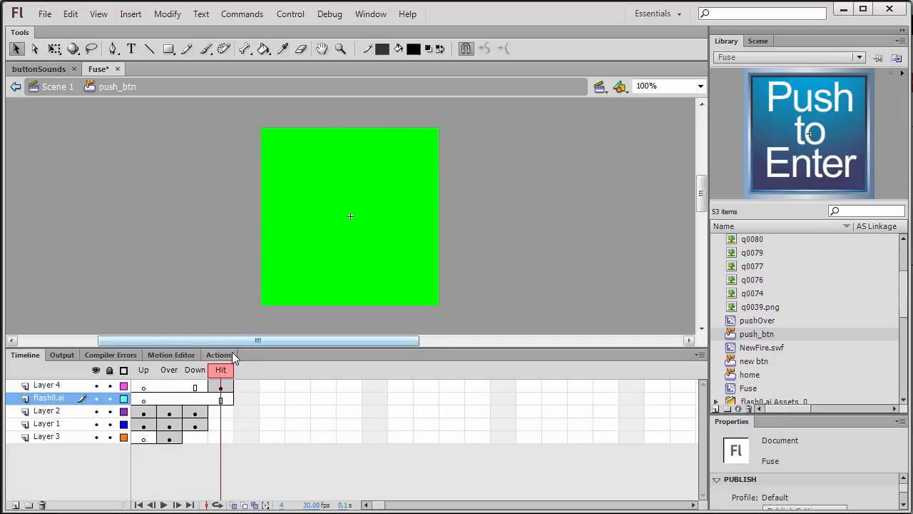
left_click(203, 378)
left_click_drag(203, 375, 227, 369)
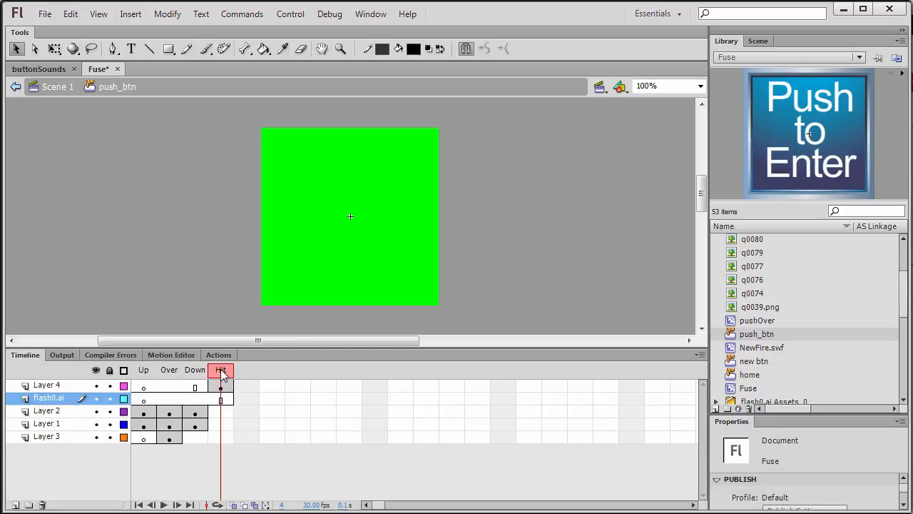
Move the green Hit-state square horizontally to about X 137, test the movie with the shifted hit area, and close the test window.
left_click(316, 257)
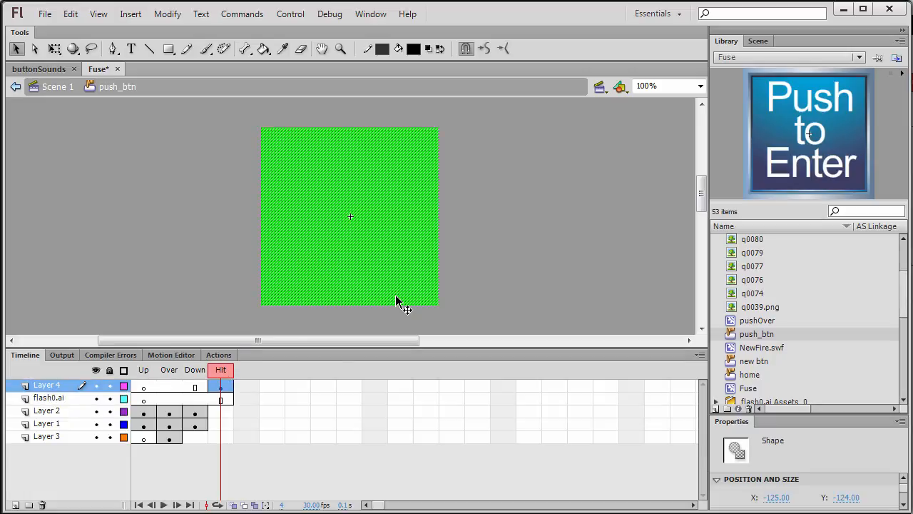
left_click(303, 277)
left_click_drag(305, 280, 492, 281)
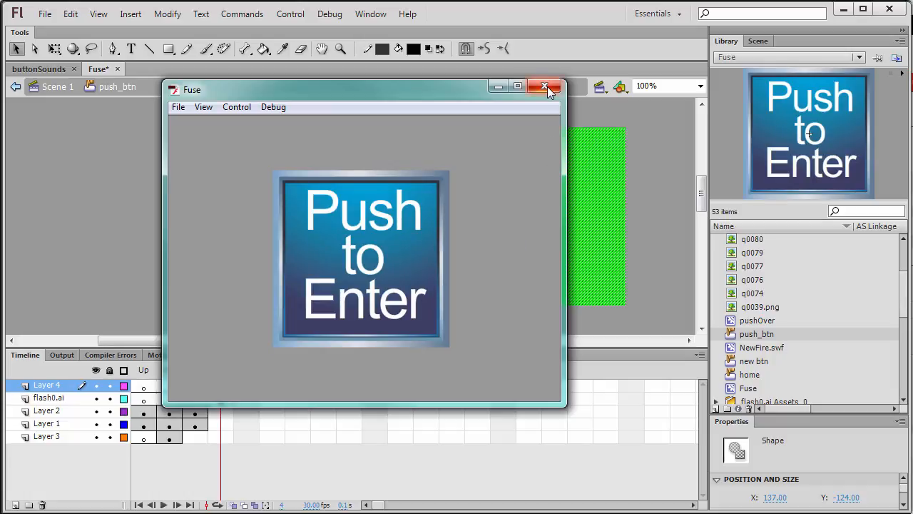
left_click(547, 86)
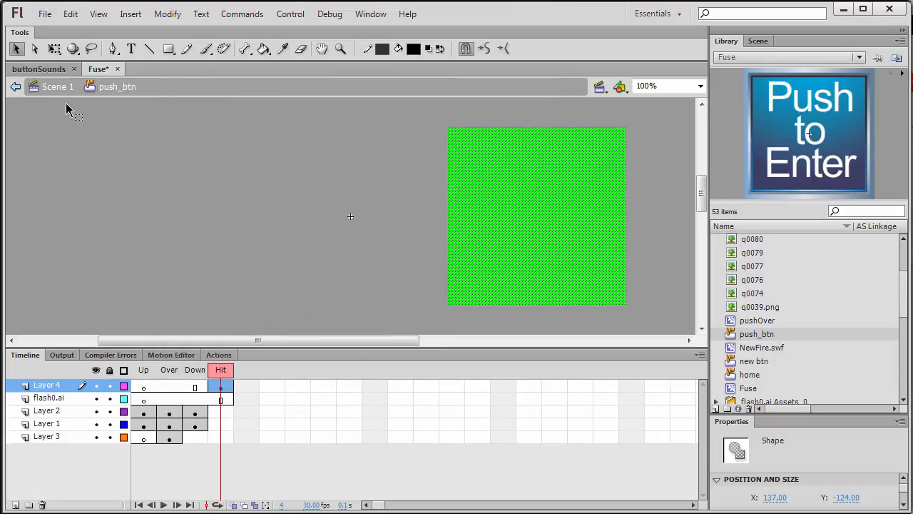
Revert the Fuse document to its last saved version and shrink the timeline to show more of the stage.
left_click(45, 15)
left_click(70, 209)
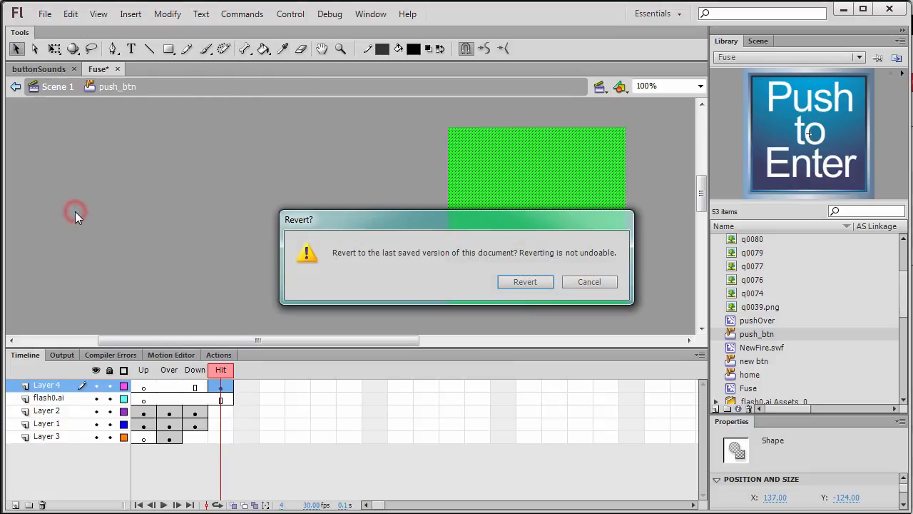
left_click(502, 280)
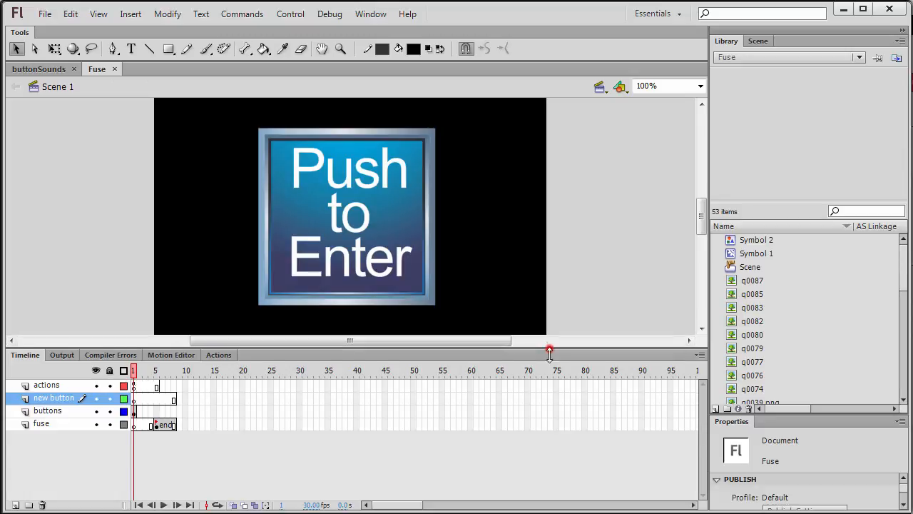
left_click_drag(549, 347, 549, 384)
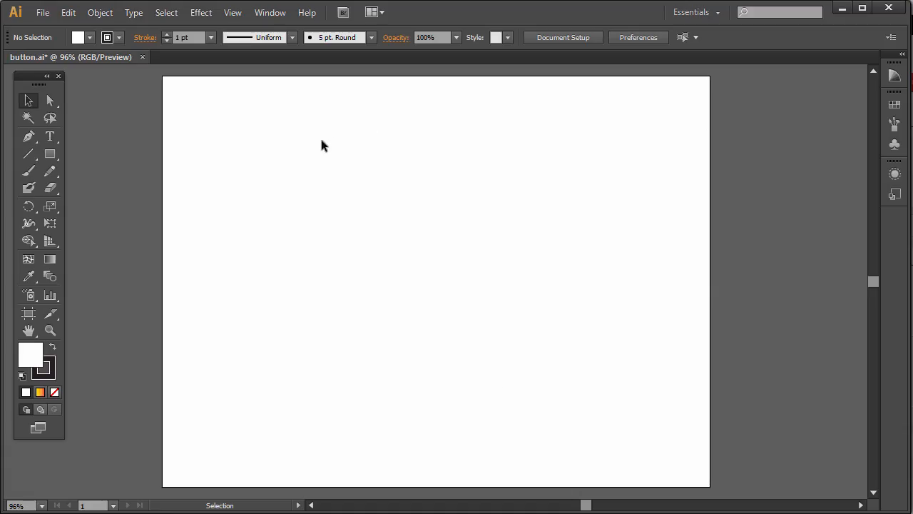
In Flash, enlarge the document properties area to check the stage size.
left_click(295, 160)
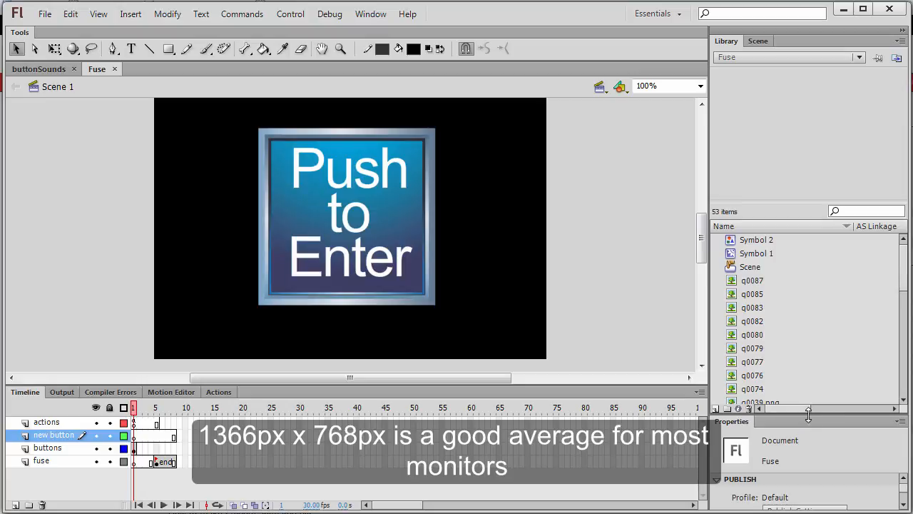
left_click_drag(808, 416, 706, 261)
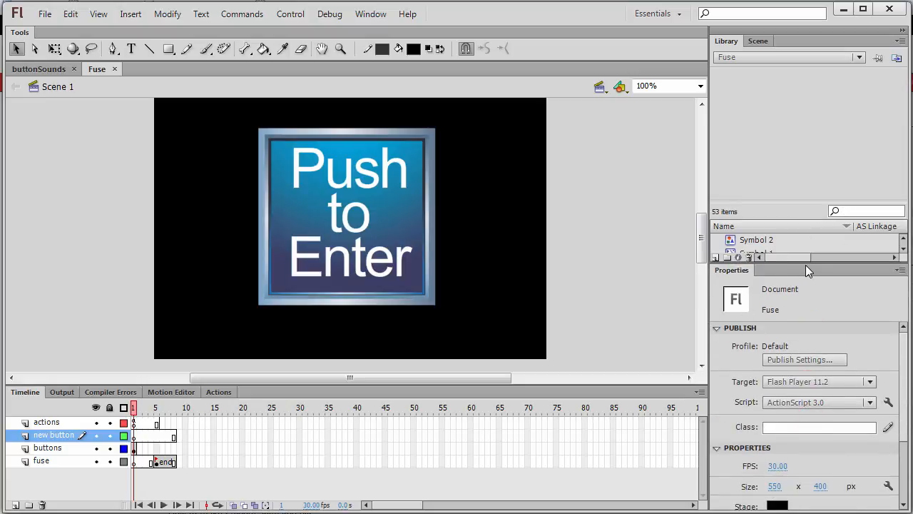
left_click_drag(807, 263, 834, 159)
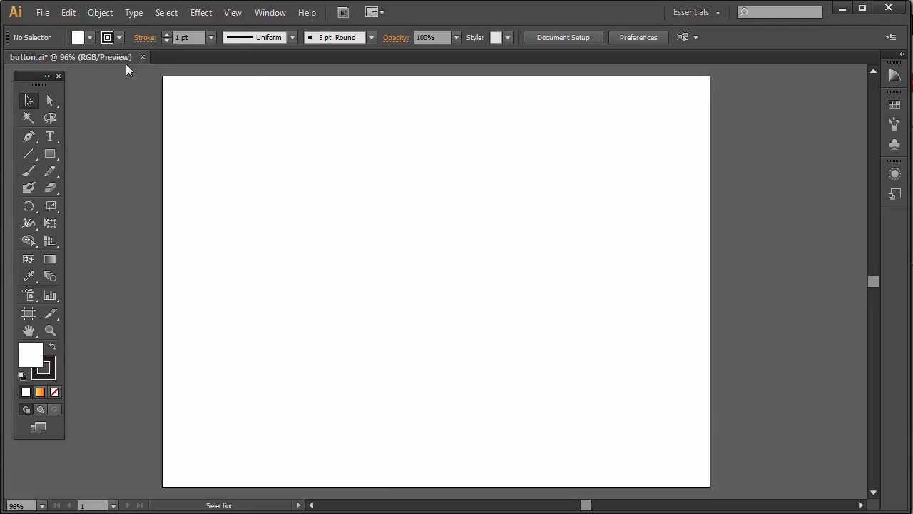
In Illustrator, open the Web Buttons and Bars symbol library and place the Button 4 - Blue symbol slightly left of the artboard's centre.
left_click(277, 13)
left_click(278, 14)
left_click(894, 105)
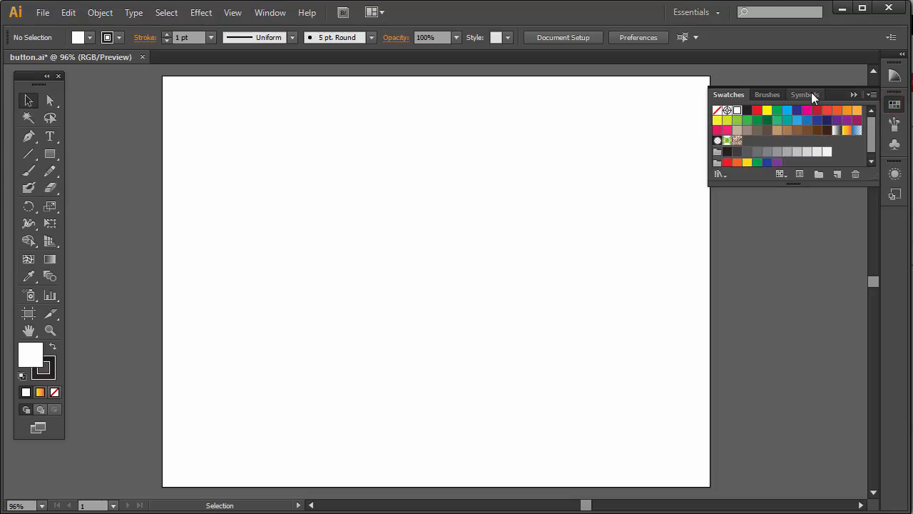
left_click_drag(808, 94, 634, 285)
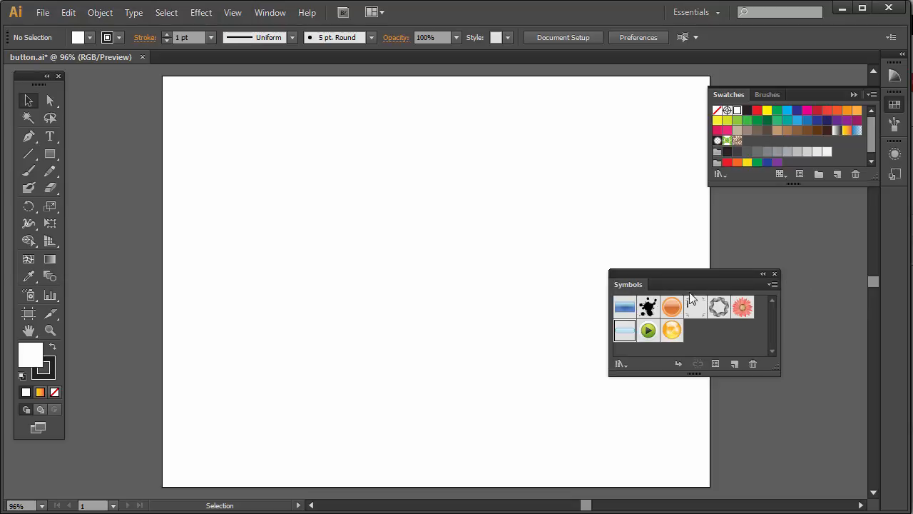
left_click(772, 285)
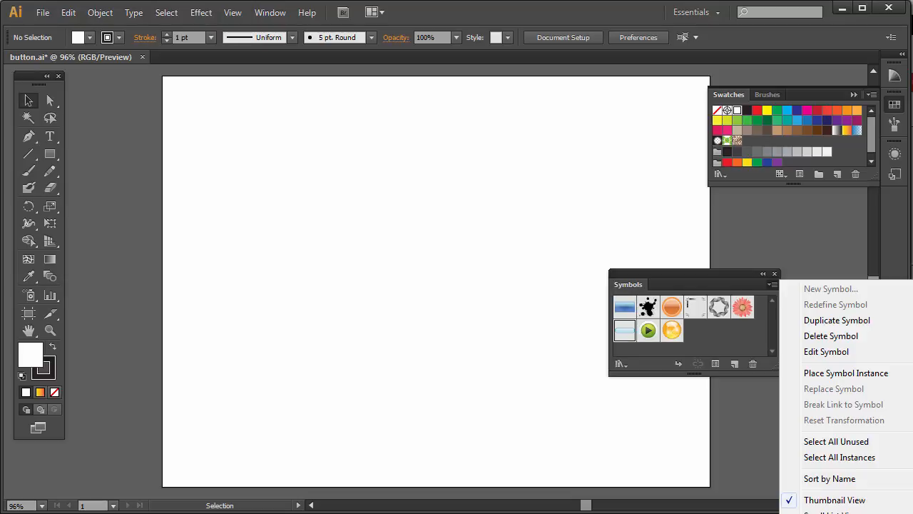
left_click(912, 513)
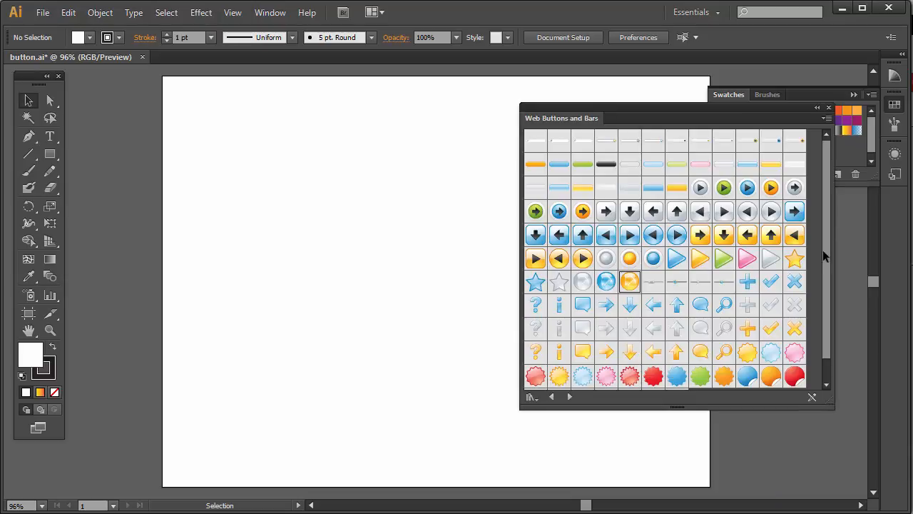
left_click_drag(662, 107, 655, 176)
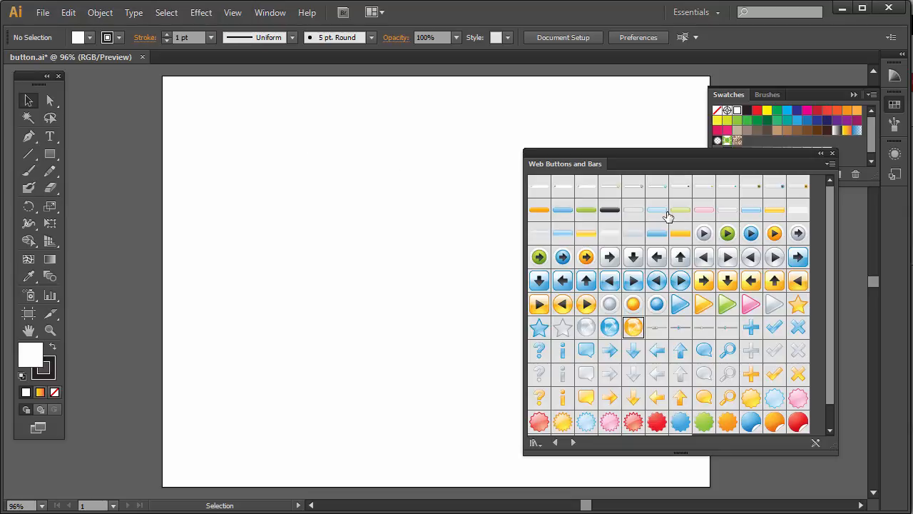
left_click_drag(657, 209, 363, 247)
Try out the Tab 2 - Orange, Icon 1 - Left and Badge 3 - Red symbols on the artboard, and delete them again.
left_click(680, 232)
left_click_drag(605, 258, 378, 333)
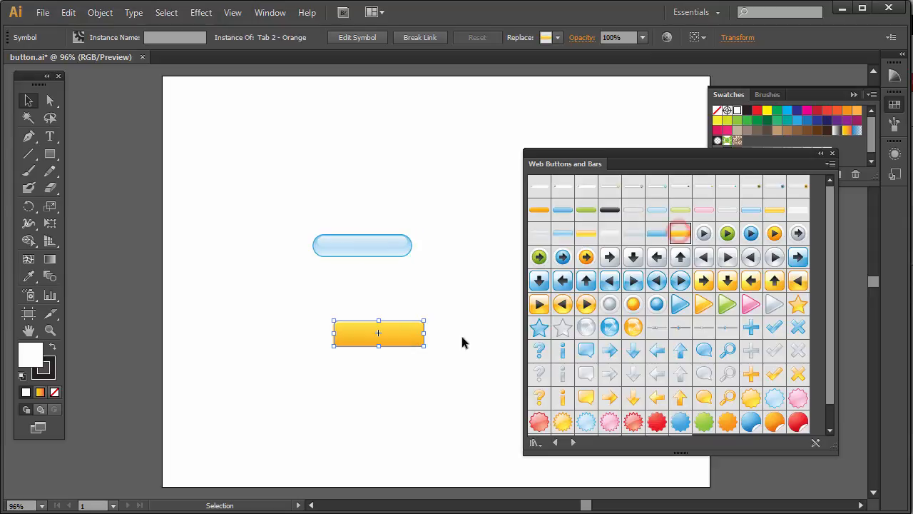
left_click_drag(657, 351, 452, 373)
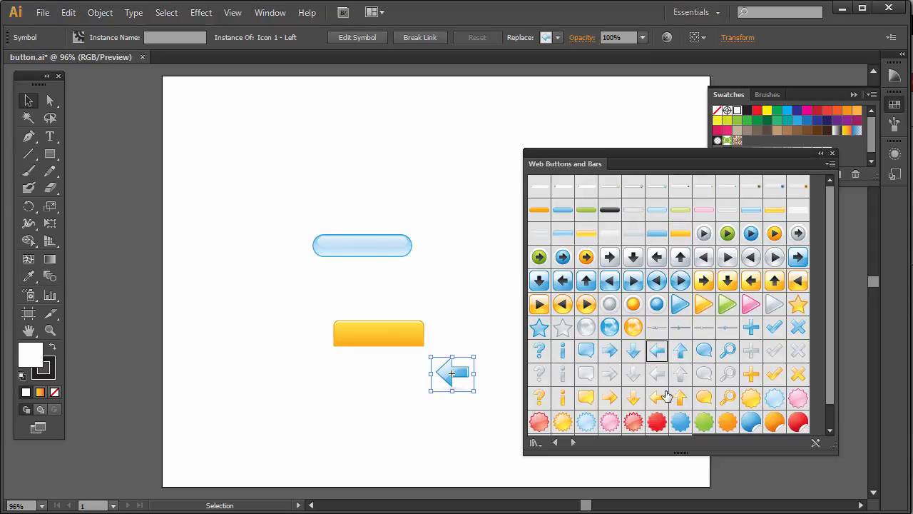
left_click_drag(657, 421, 395, 179)
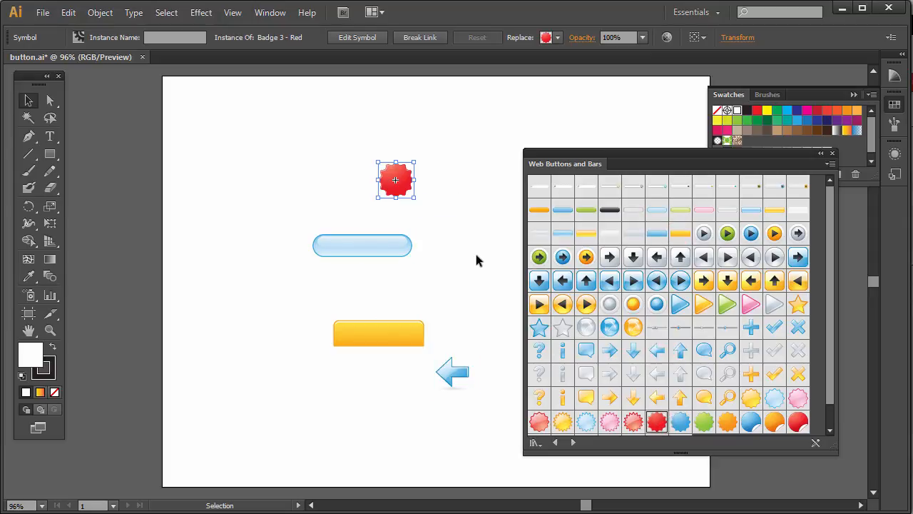
key("Delete")
left_click_drag(307, 310, 483, 405)
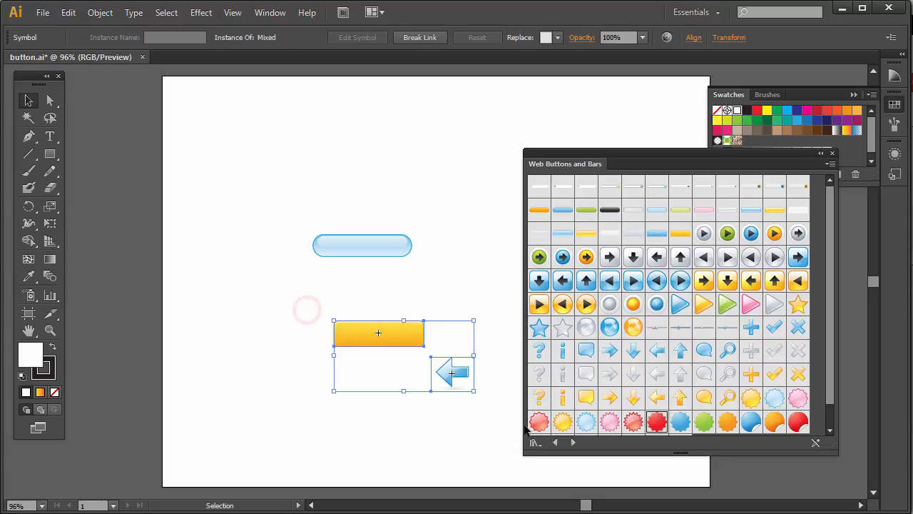
key("Delete")
Select the blue button, close the open symbol collections, and save button.ai.
left_click(392, 244)
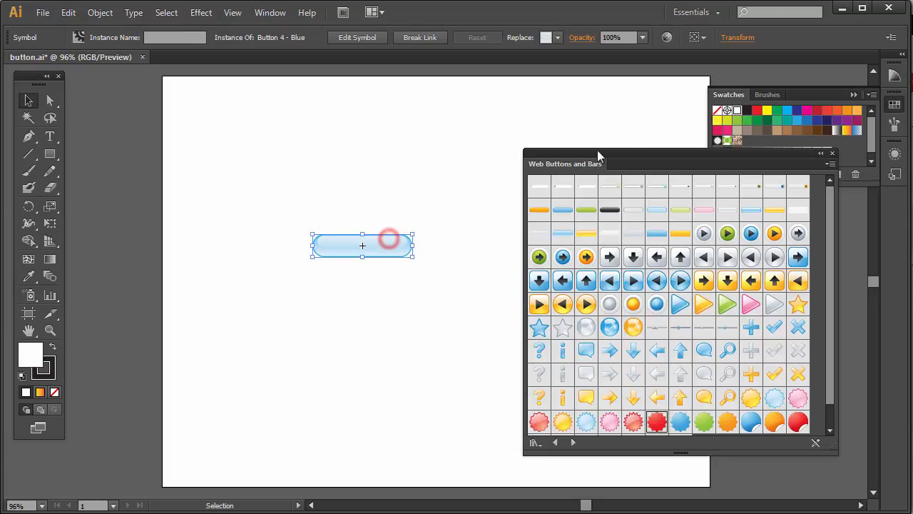
left_click(831, 152)
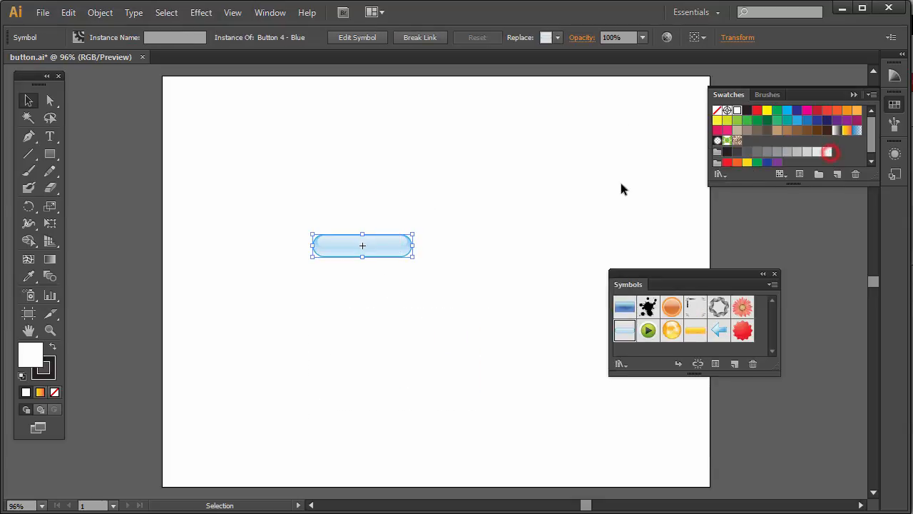
left_click(776, 274)
left_click(43, 12)
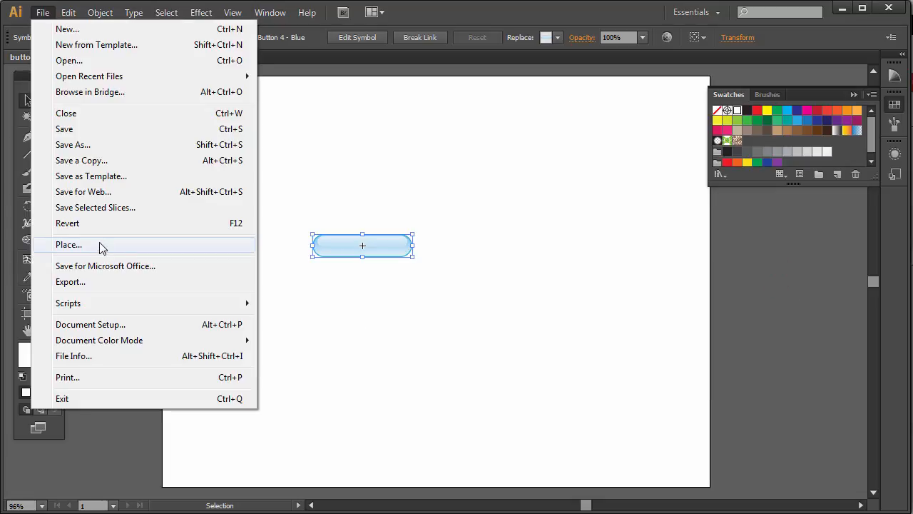
left_click(90, 129)
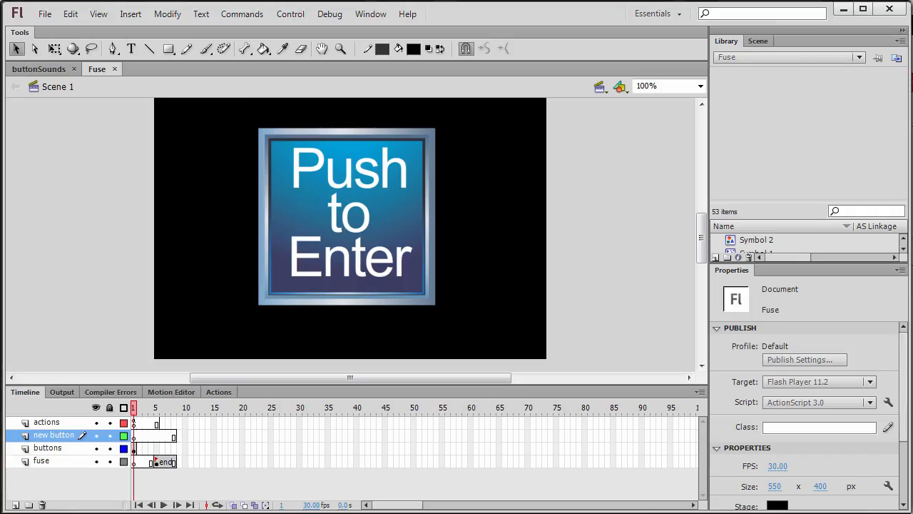
In Flash, import button.ai from the Desktop into the library with its Button 4 - Blue layer, replacing existing items.
left_click(44, 14)
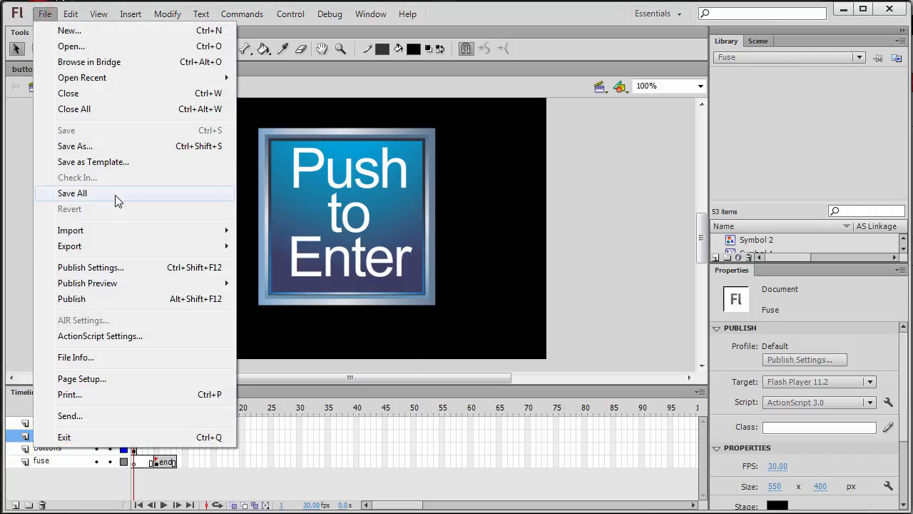
mouse_move(120, 232)
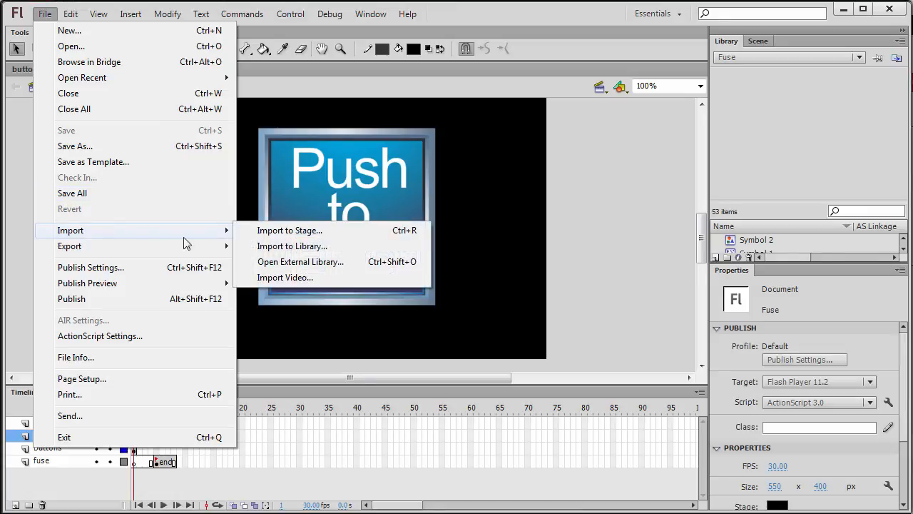
left_click(293, 247)
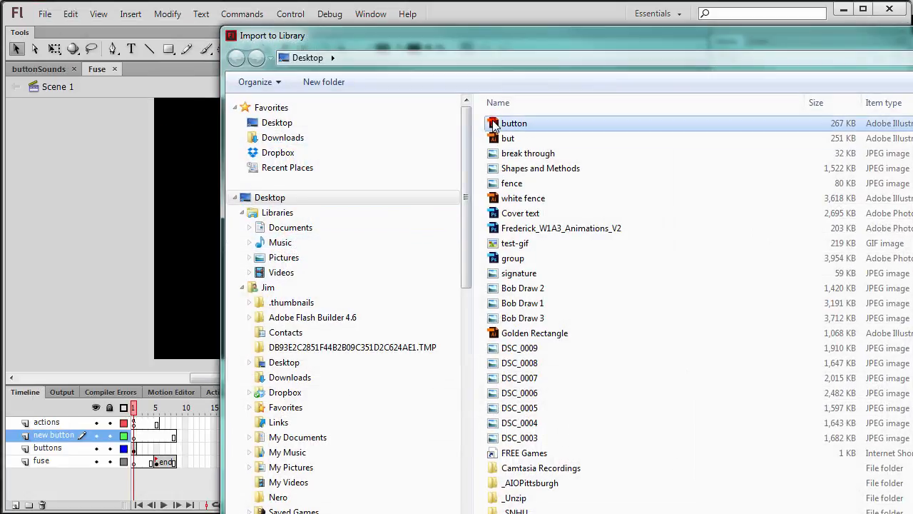
double_click(495, 124)
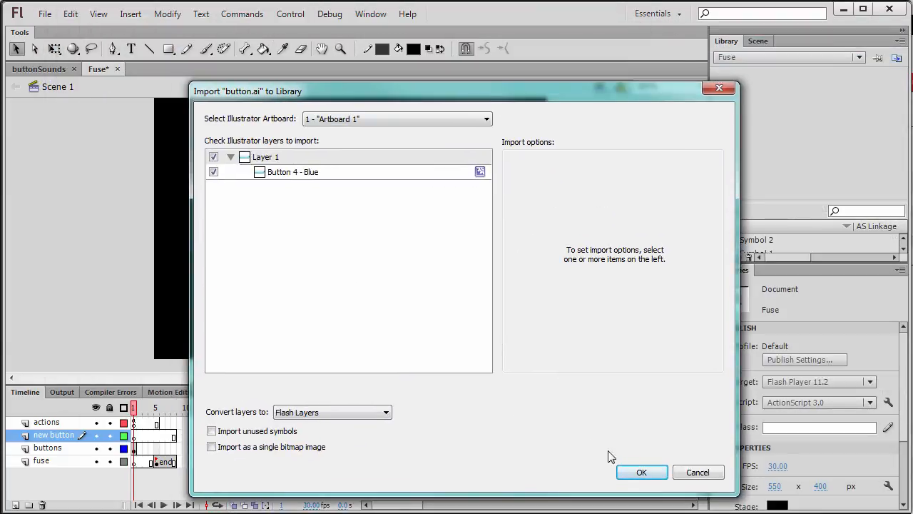
left_click(642, 473)
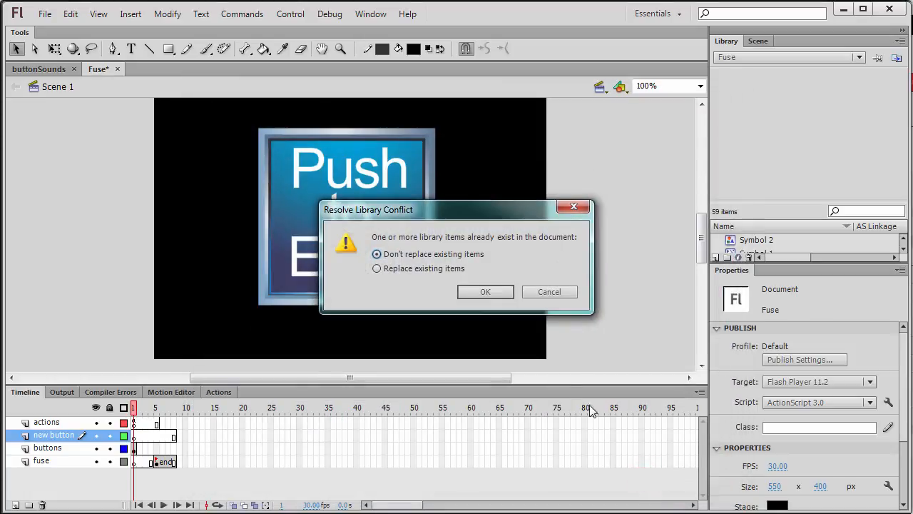
left_click(376, 269)
left_click(465, 290)
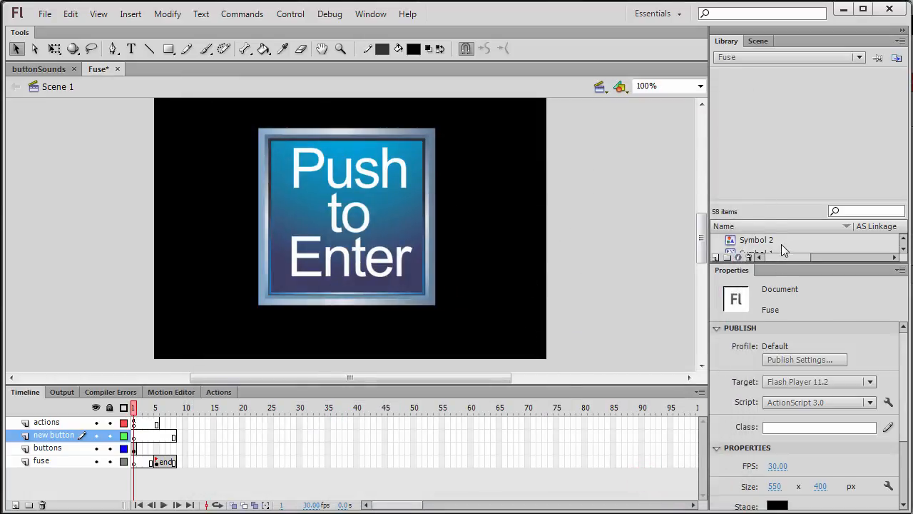
Enlarge the library list and preview the imported button.ai graphic.
left_click_drag(787, 263, 785, 463)
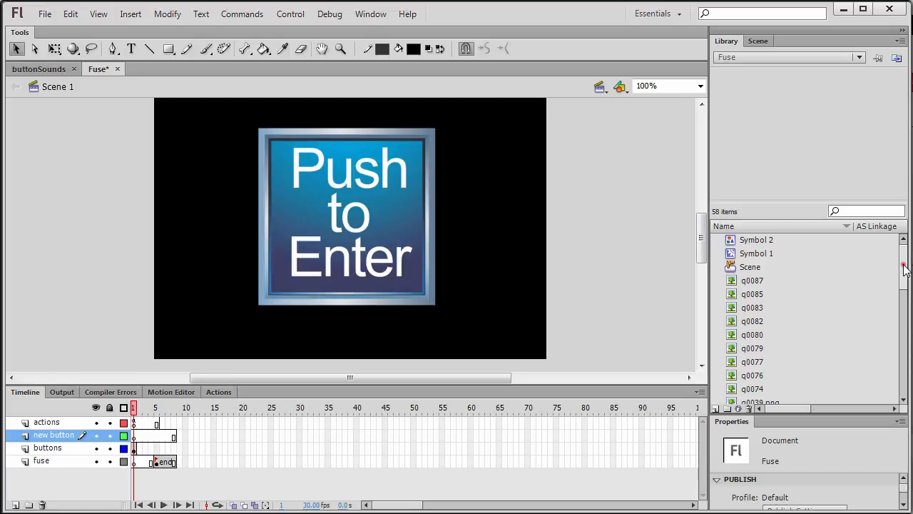
left_click_drag(903, 273, 895, 332)
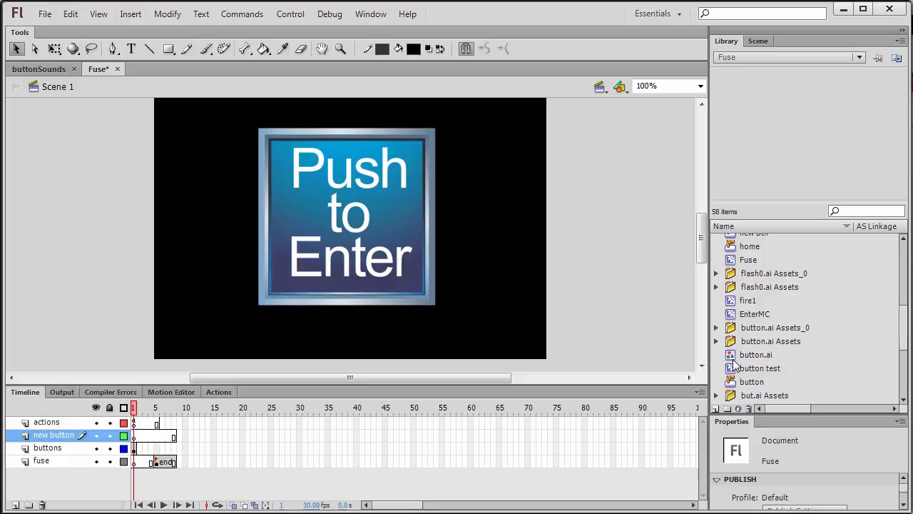
left_click(734, 357)
Create a new symbol of type Button named Enter and select its Up frame.
left_click(43, 435)
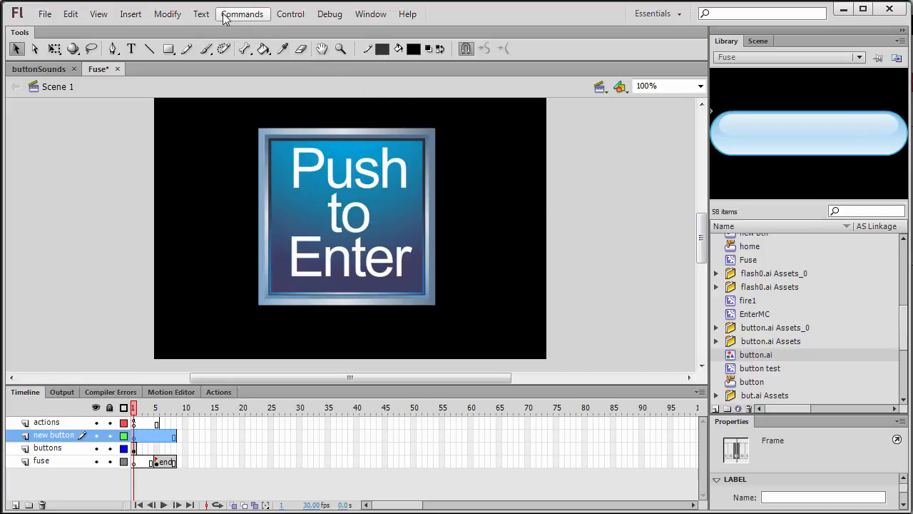
left_click(130, 13)
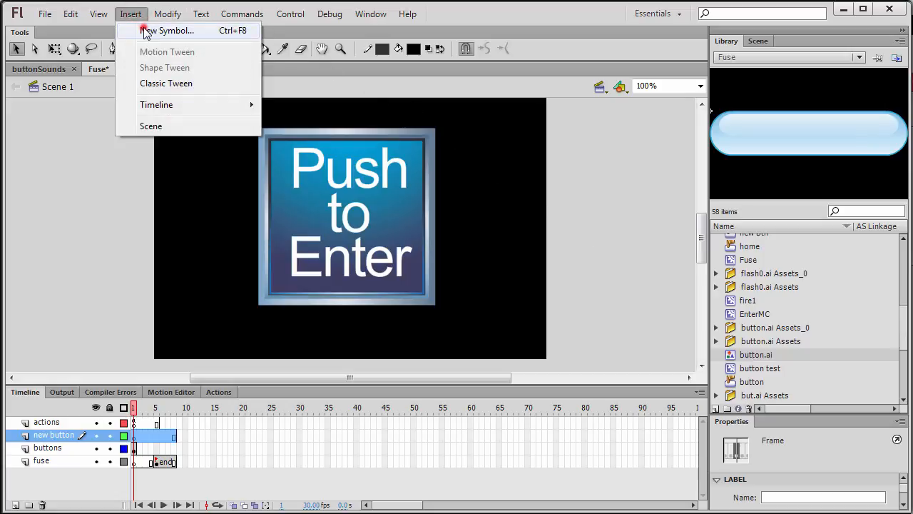
left_click(145, 31)
left_click_drag(520, 168, 397, 308)
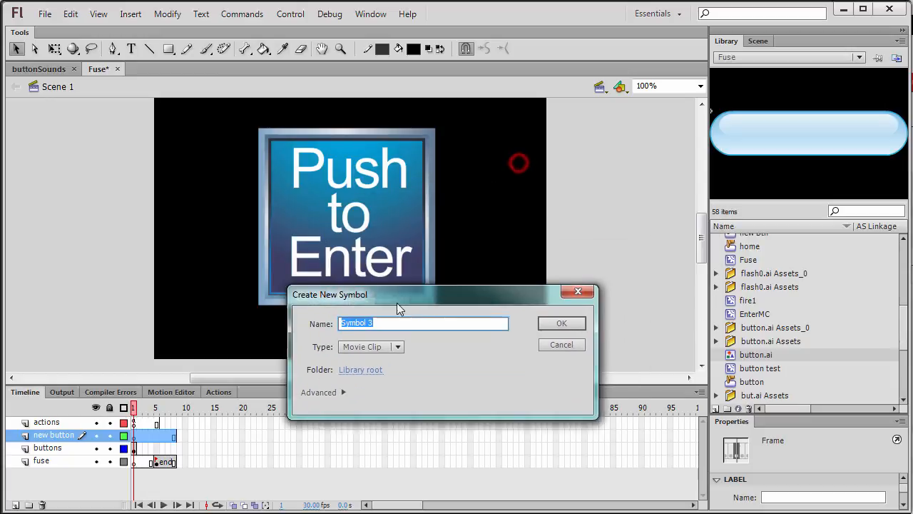
left_click(393, 351)
left_click(379, 382)
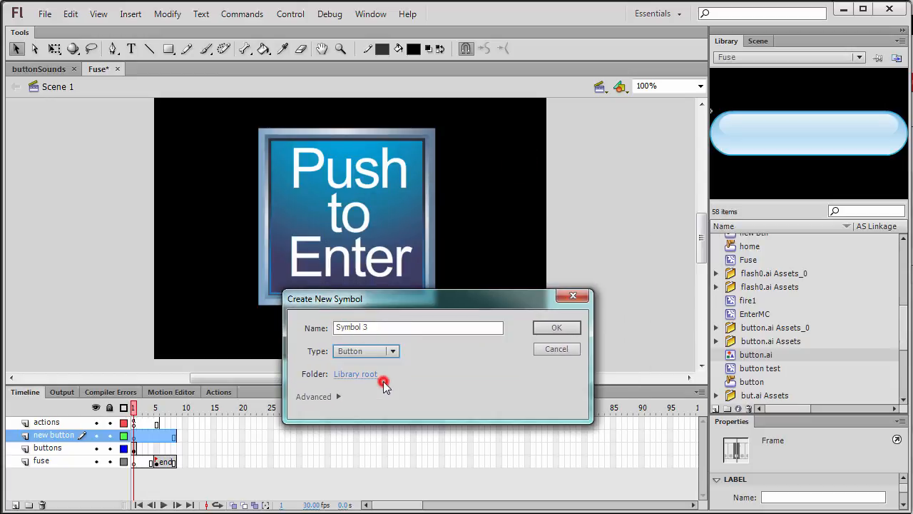
left_click(381, 330)
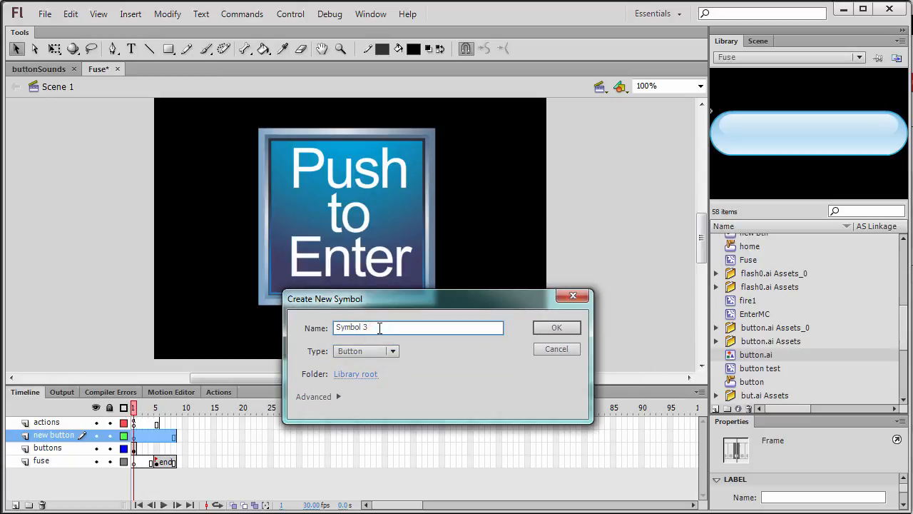
left_click_drag(378, 328, 299, 314)
type("Enter")
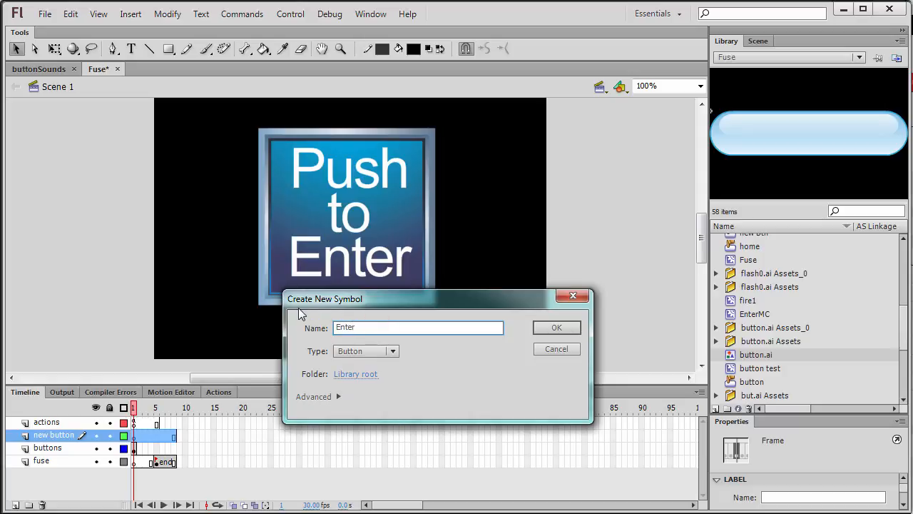
left_click(556, 327)
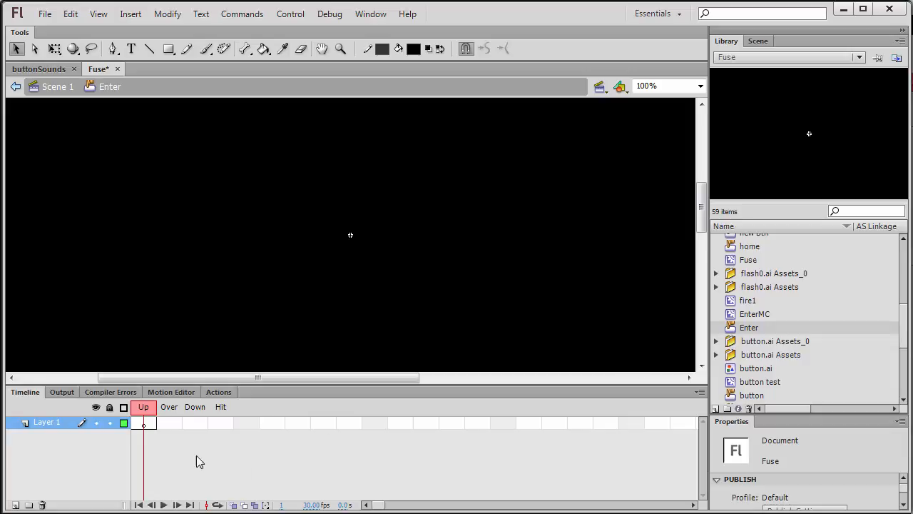
left_click(143, 424)
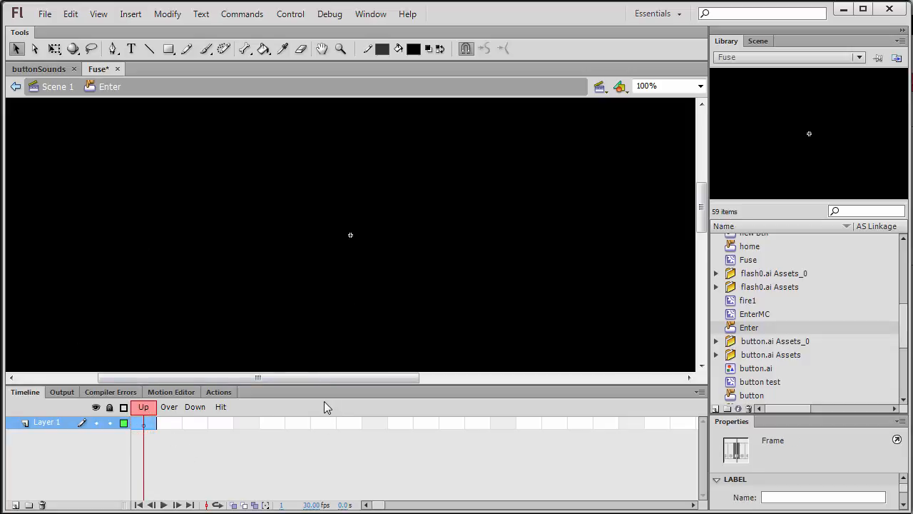
Place the button.ai graphic at the centre of the Up frame and convert it to a Movie Clip named button new with centre registration.
left_click(732, 371)
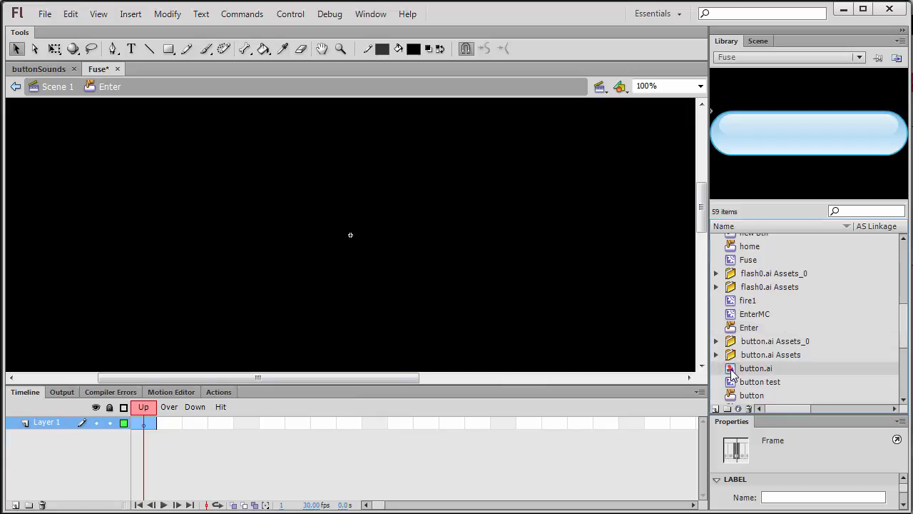
left_click_drag(731, 371, 349, 216)
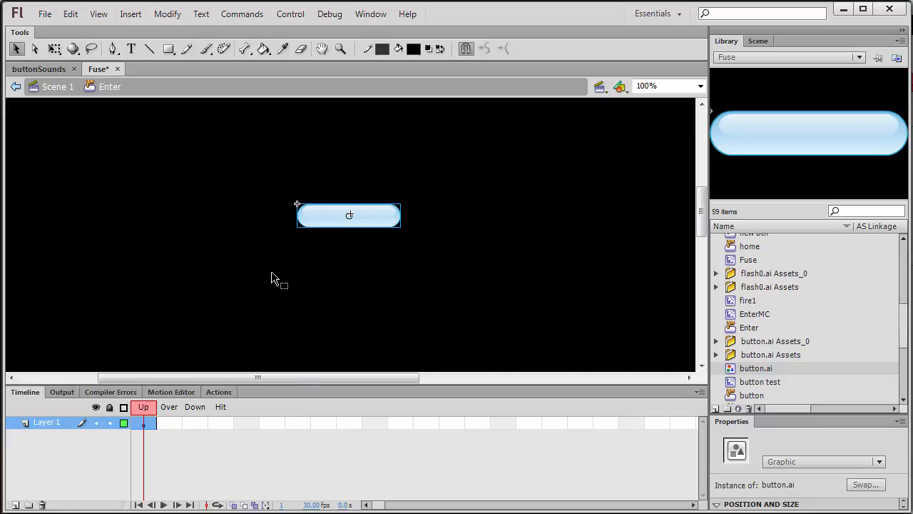
key("F8")
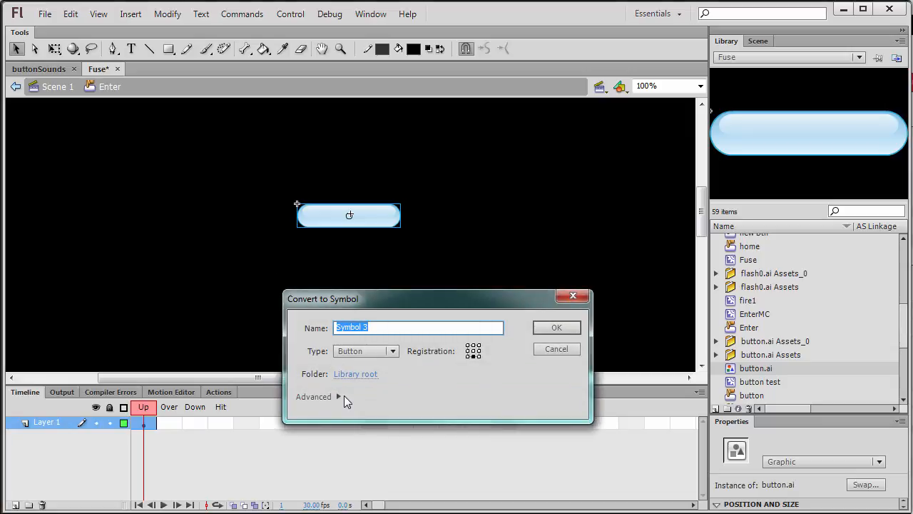
left_click(392, 351)
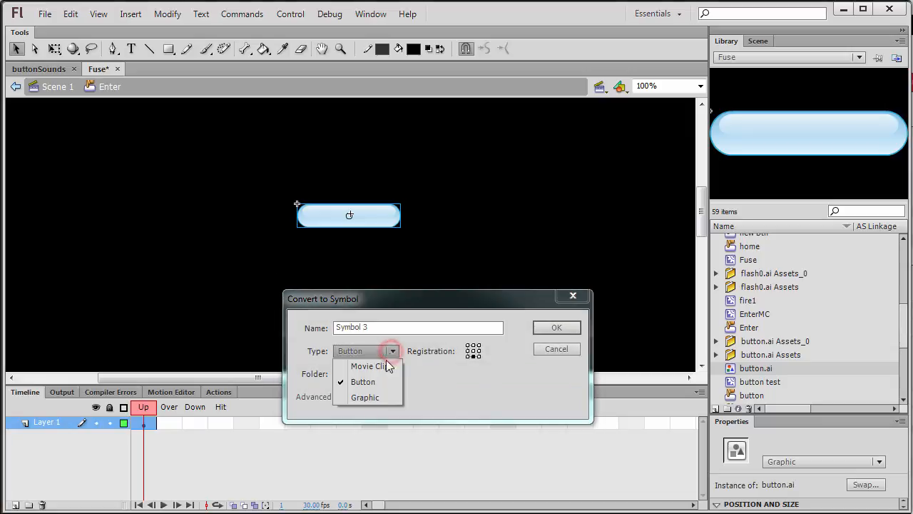
left_click(384, 366)
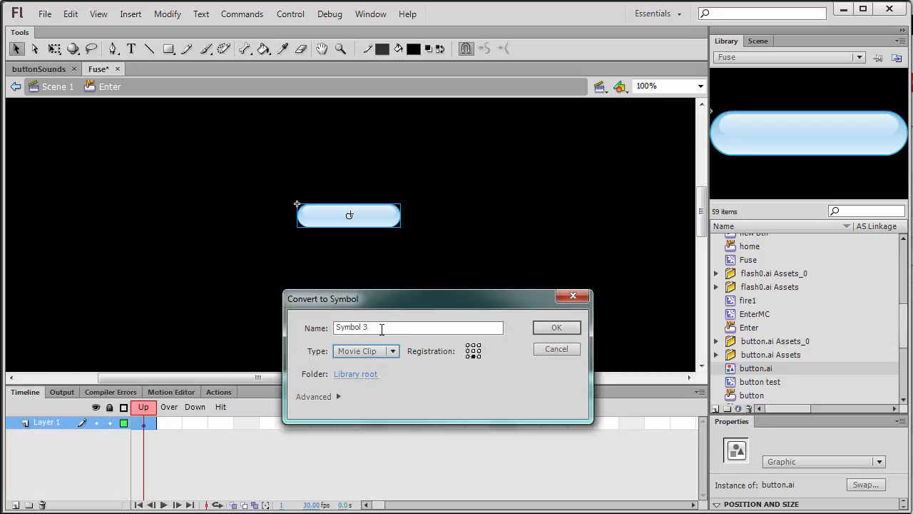
left_click_drag(382, 329, 295, 319)
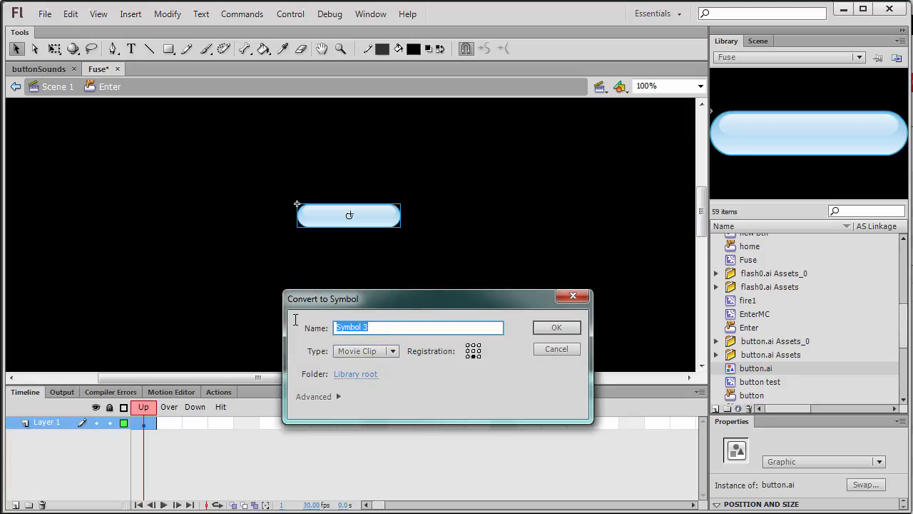
type("button new")
left_click(473, 350)
left_click(544, 328)
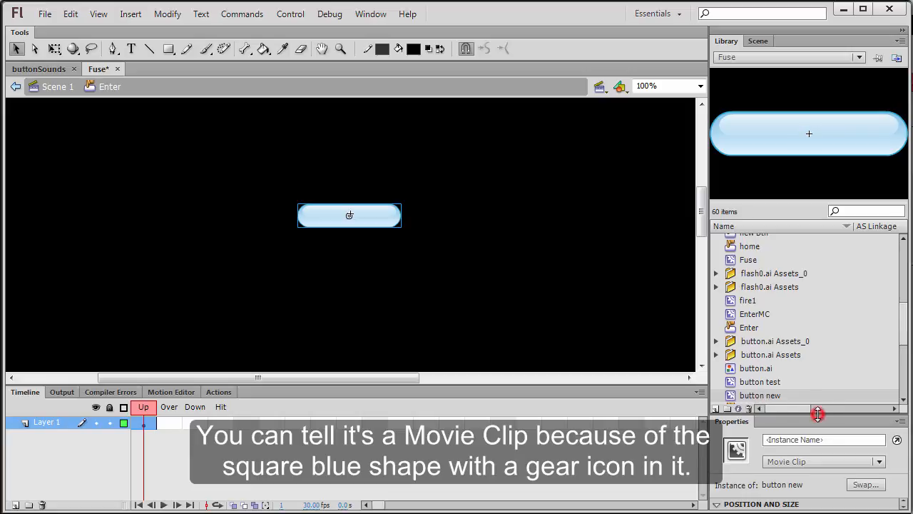
Enlarge the properties area and reveal the filter settings of the button new instance.
left_click_drag(817, 414, 838, 244)
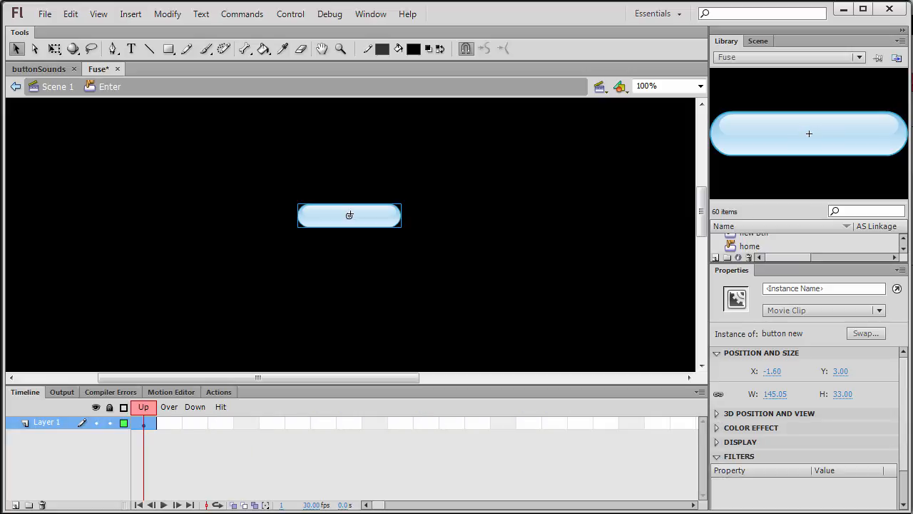
left_click(725, 457)
left_click(725, 458)
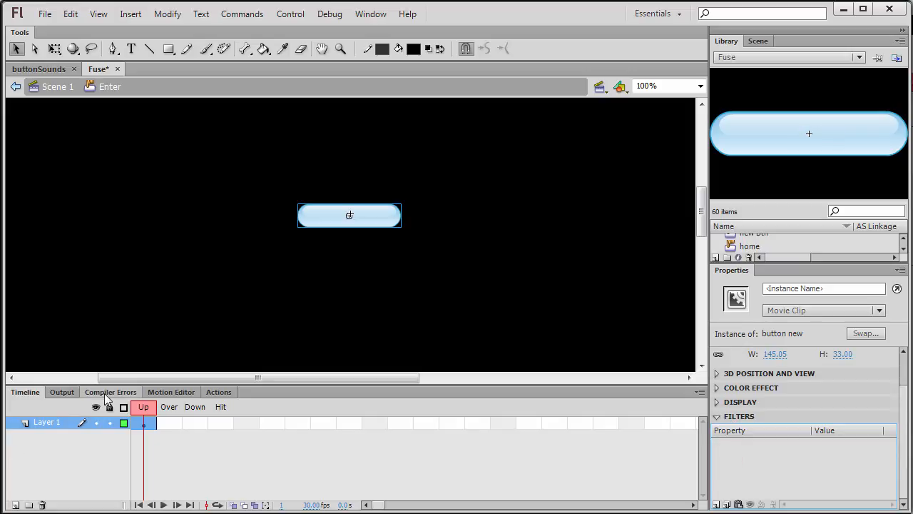
Insert keyframes for the Over and Down states, carrying over the artwork from the Up frame.
left_click(142, 407)
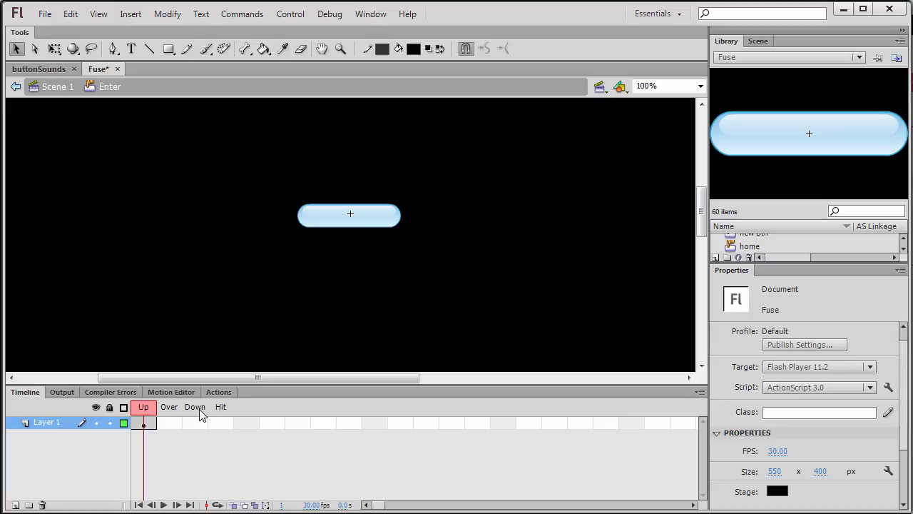
left_click(146, 408)
left_click(145, 425)
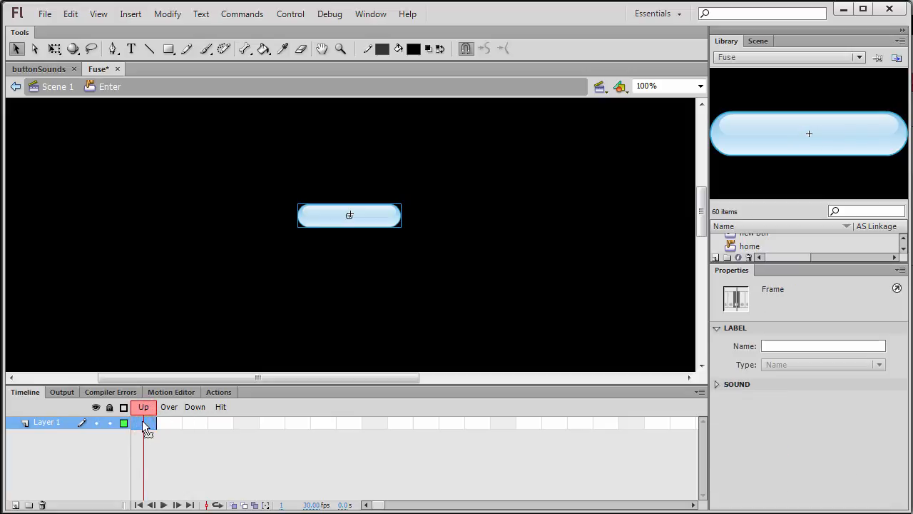
key("F6")
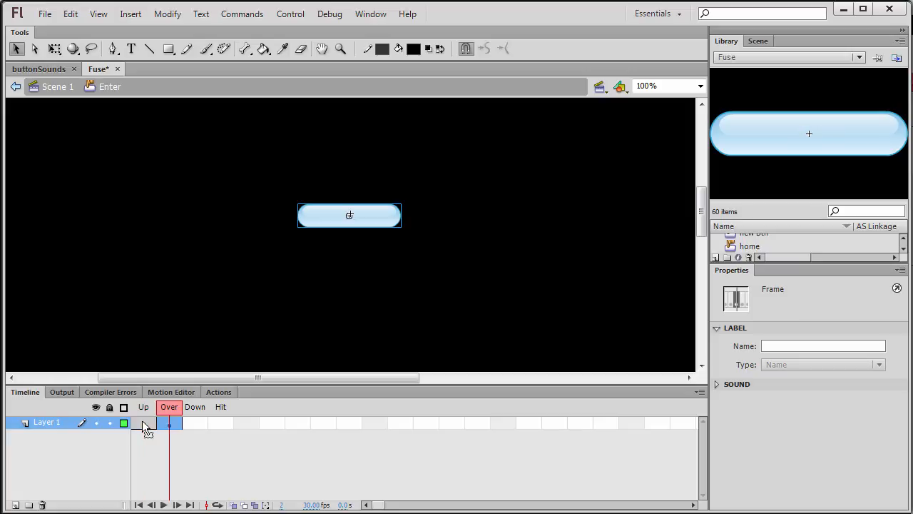
key("F6")
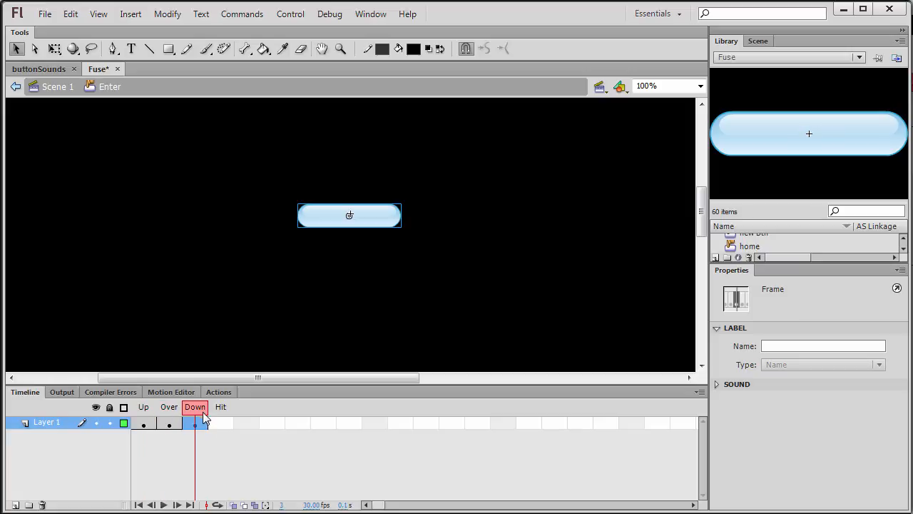
Add an Adjust Color filter to the button new instance in the Over frame.
left_click(169, 406)
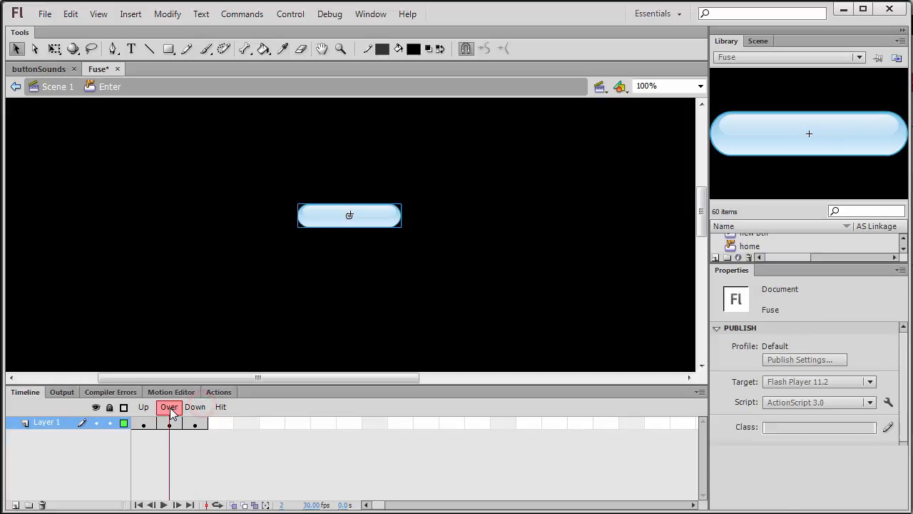
left_click(171, 424)
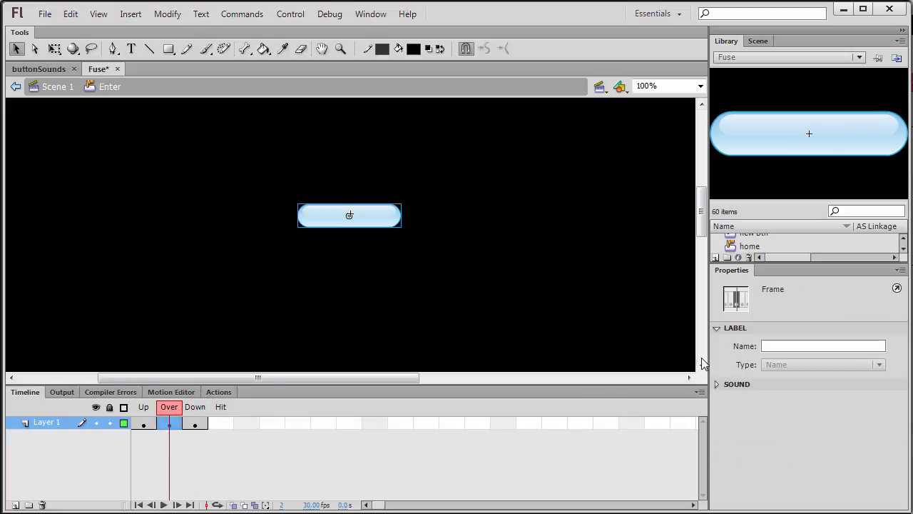
left_click(369, 215)
left_click(371, 214)
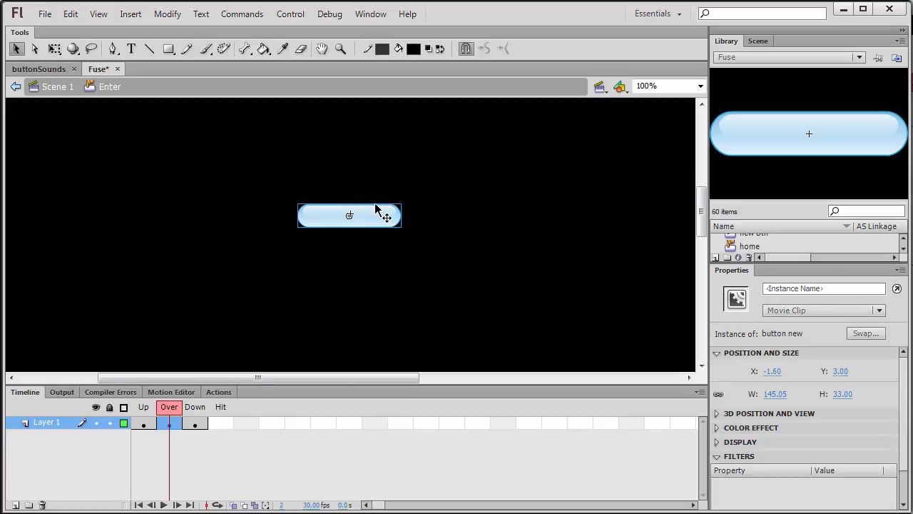
left_click(370, 215)
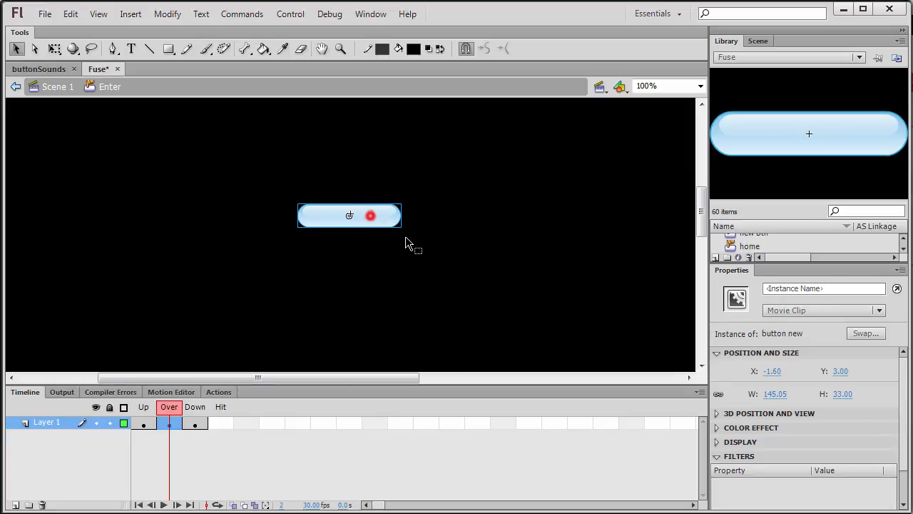
left_click(735, 483)
left_click(740, 456)
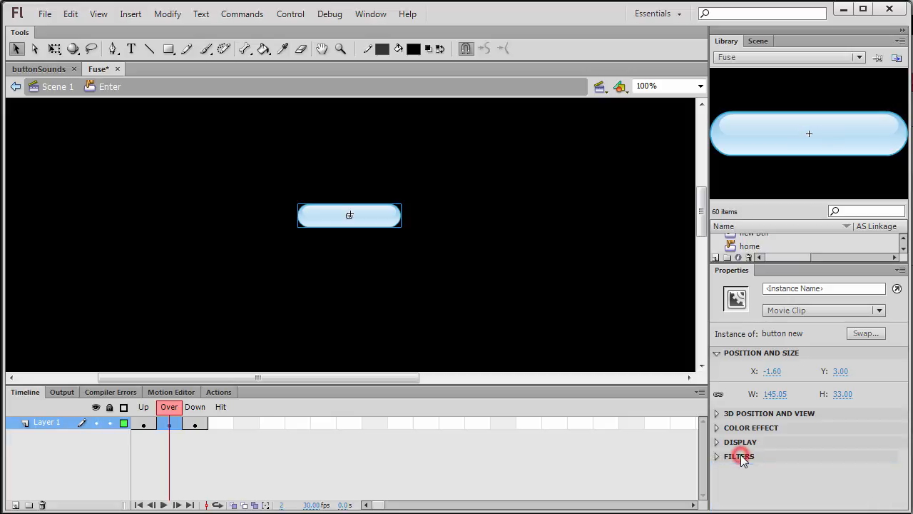
left_click(741, 456)
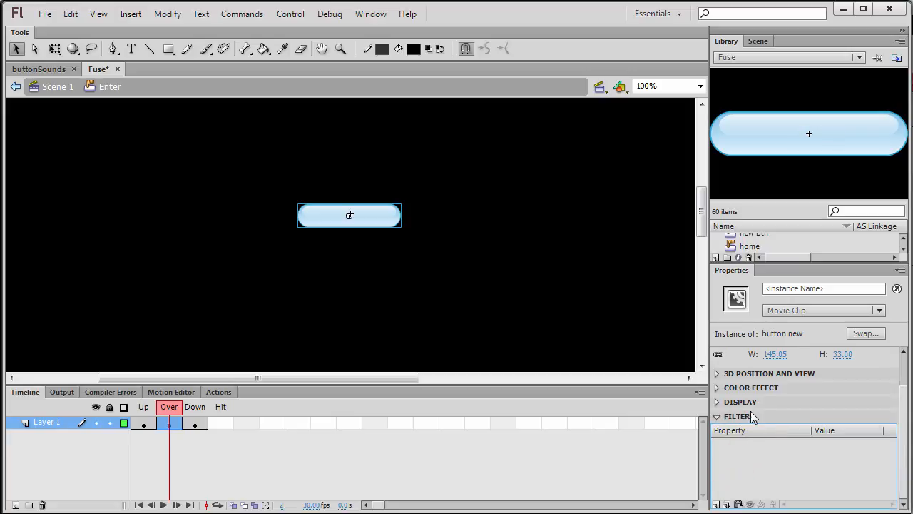
left_click(717, 505)
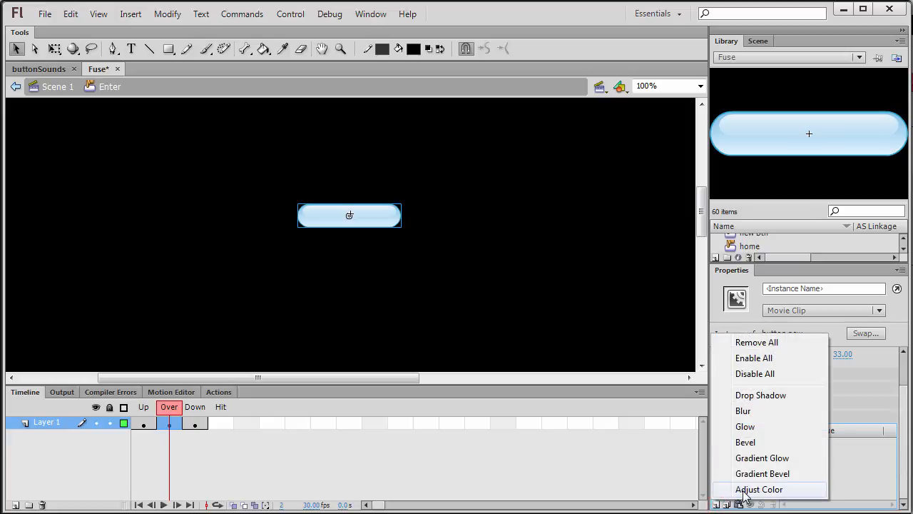
left_click(744, 490)
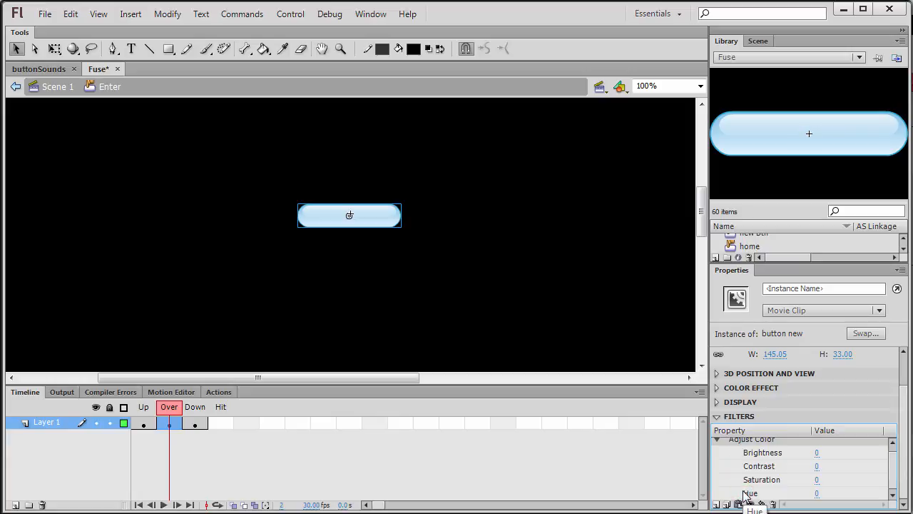
left_click(717, 504)
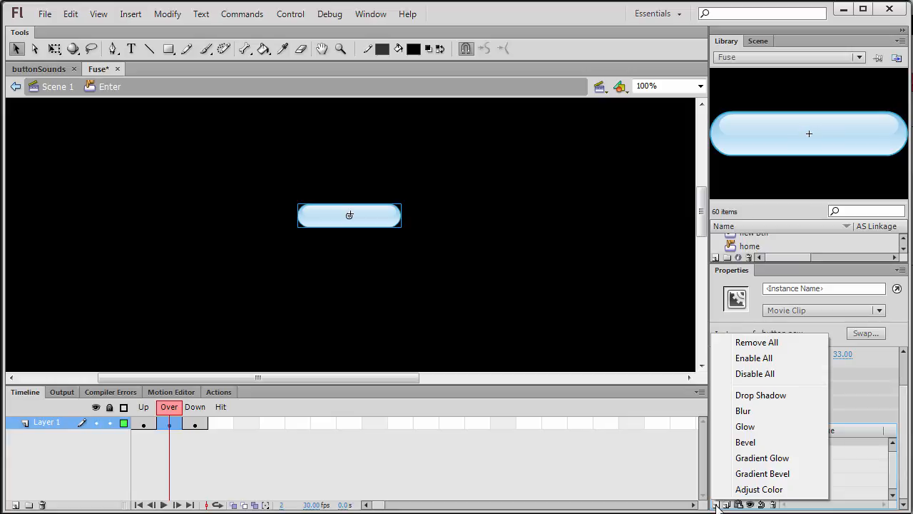
left_click(800, 491)
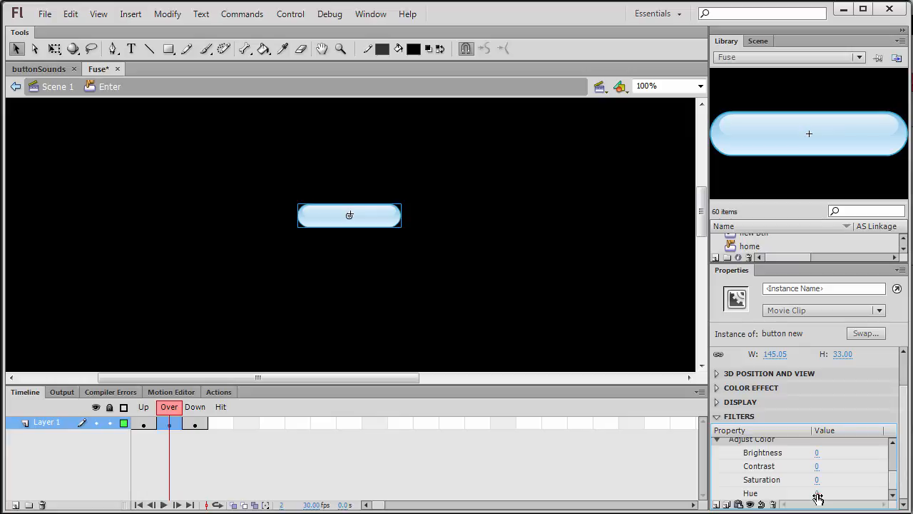
Set the Over instance's Adjust Color filter to Hue 105 and Saturation 100, then deselect it.
left_click_drag(818, 496, 884, 485)
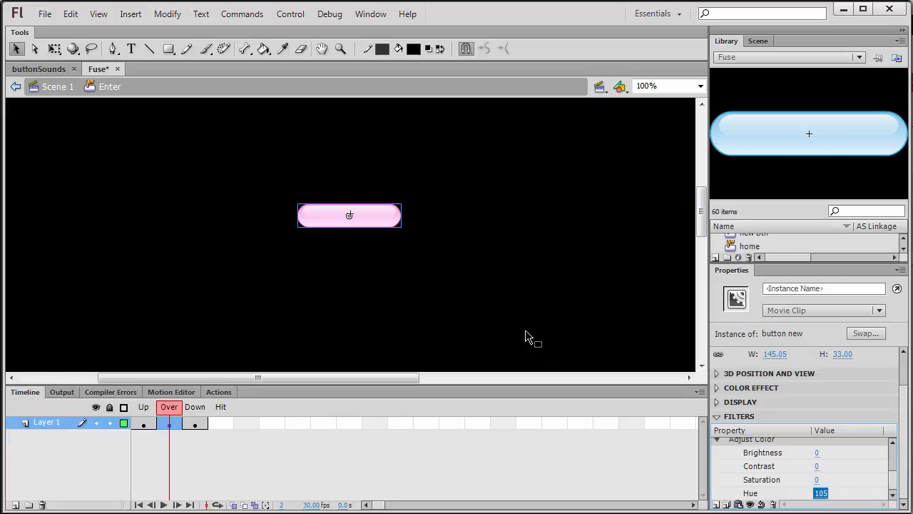
left_click(817, 479)
left_click_drag(817, 480, 872, 473)
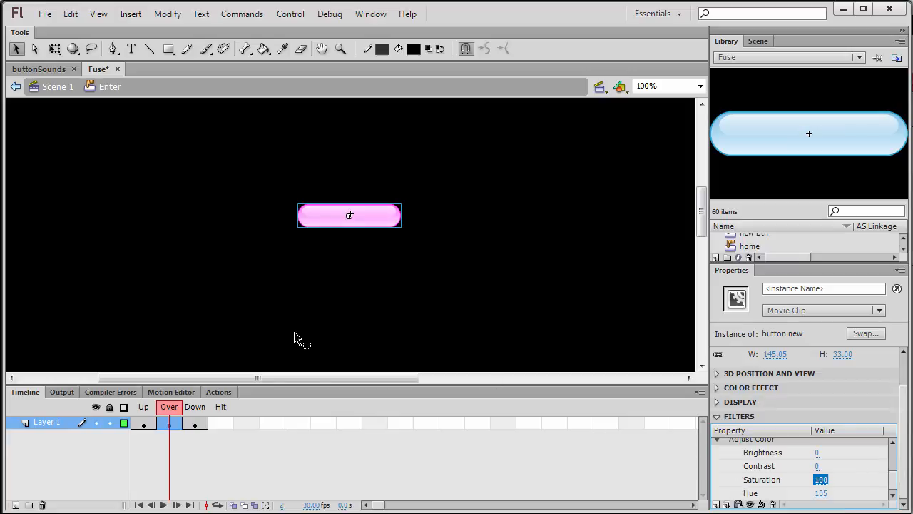
left_click(273, 328)
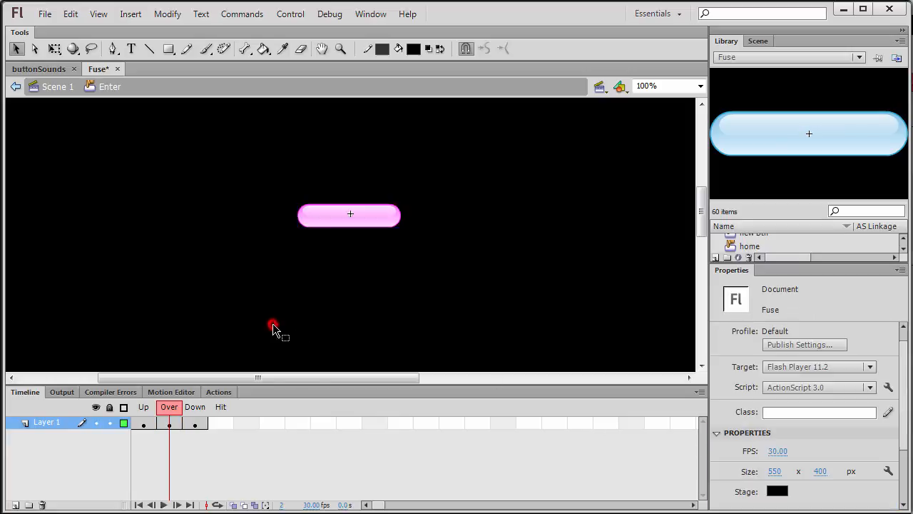
Compare the button's colour across its Up, Over and Down frames.
left_click(154, 412)
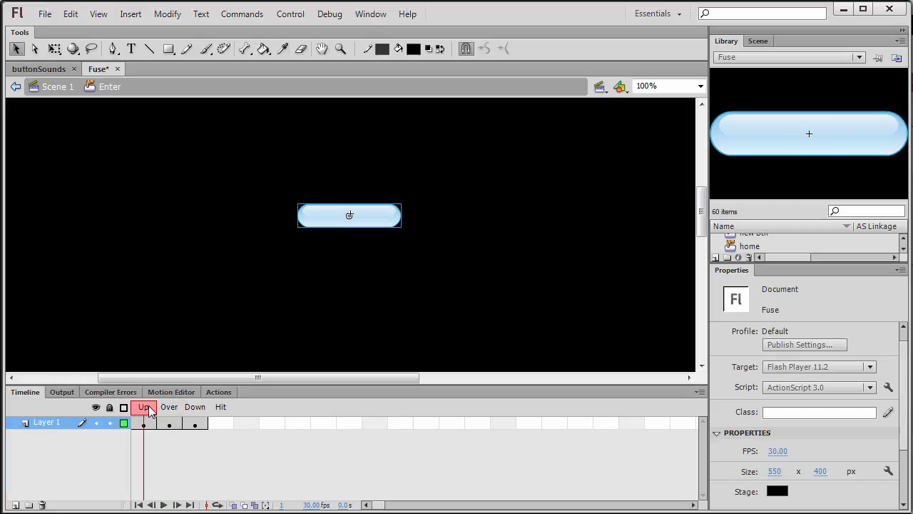
left_click(169, 409)
left_click(186, 408)
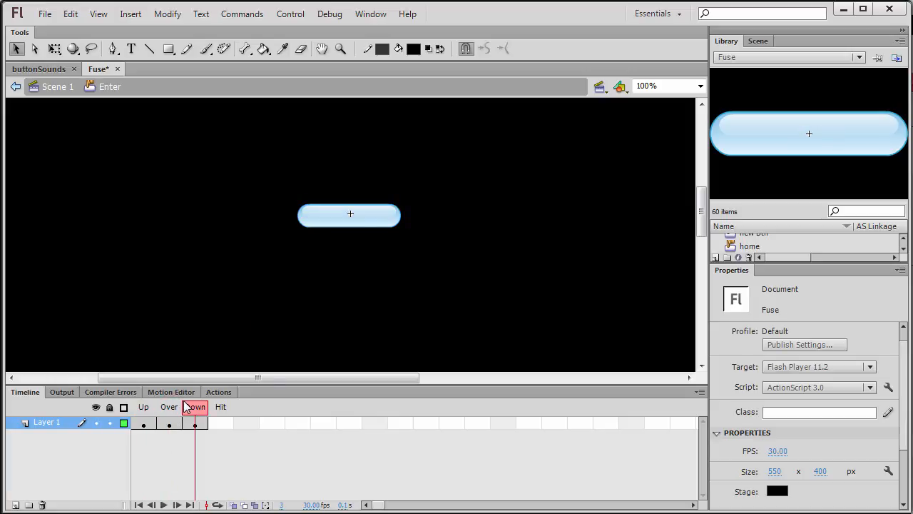
left_click(171, 408)
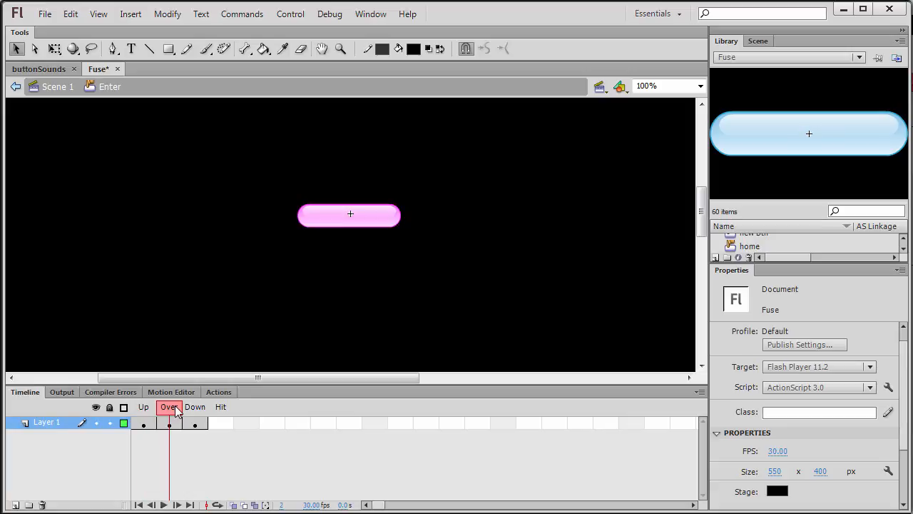
Add an Adjust Color filter to the button new instance in the Down frame and set its Hue to -69.
left_click(193, 408)
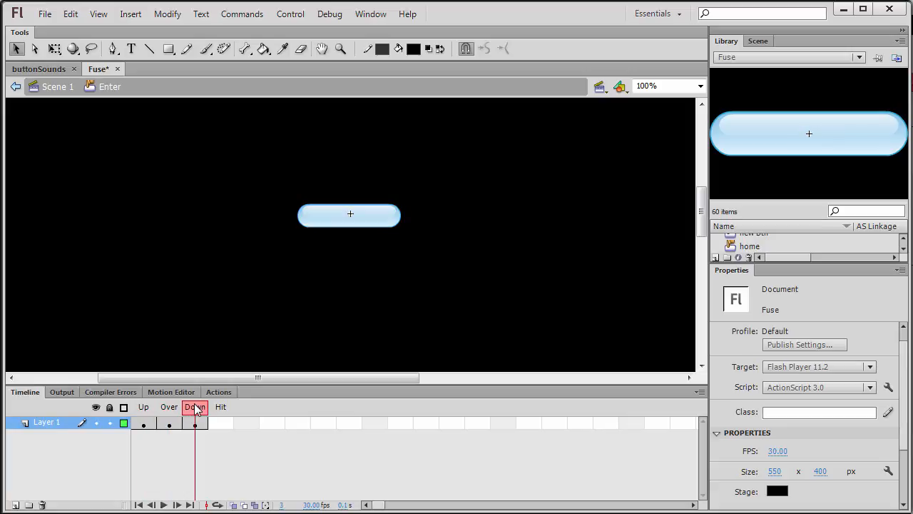
left_click(357, 221)
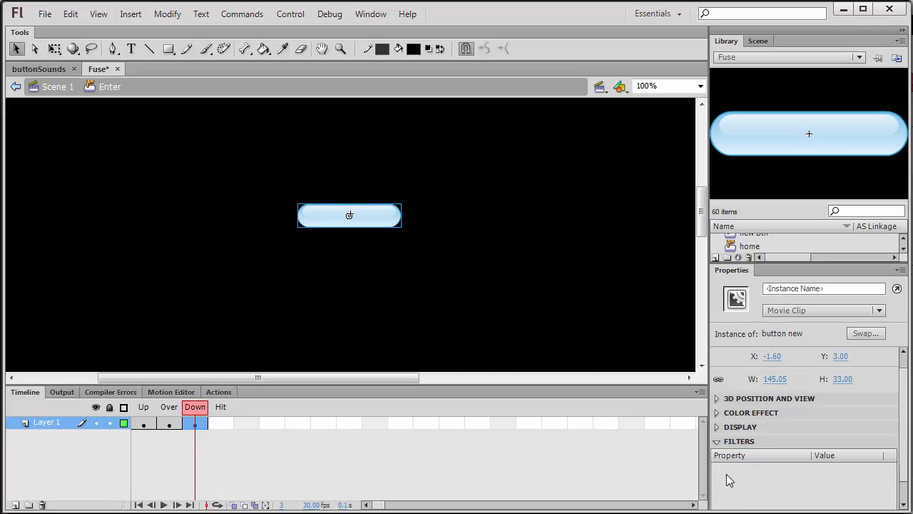
left_click(756, 442)
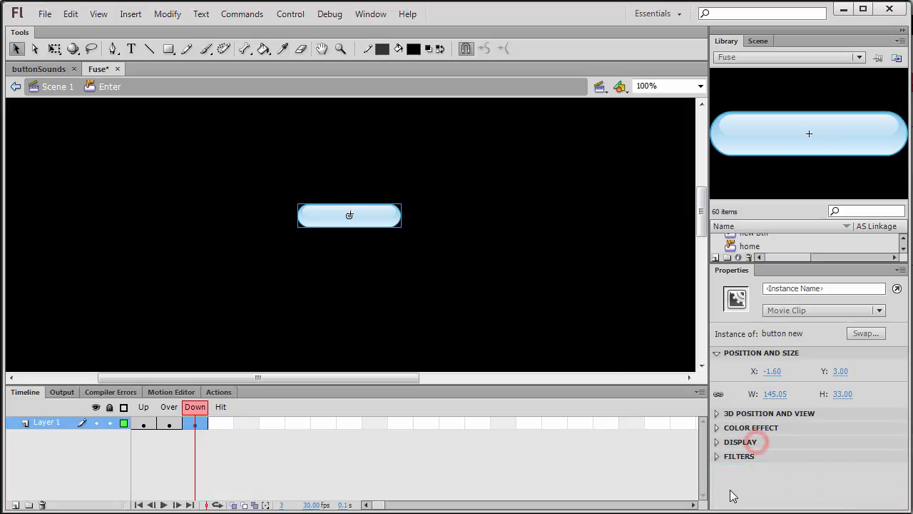
left_click(745, 456)
left_click(716, 505)
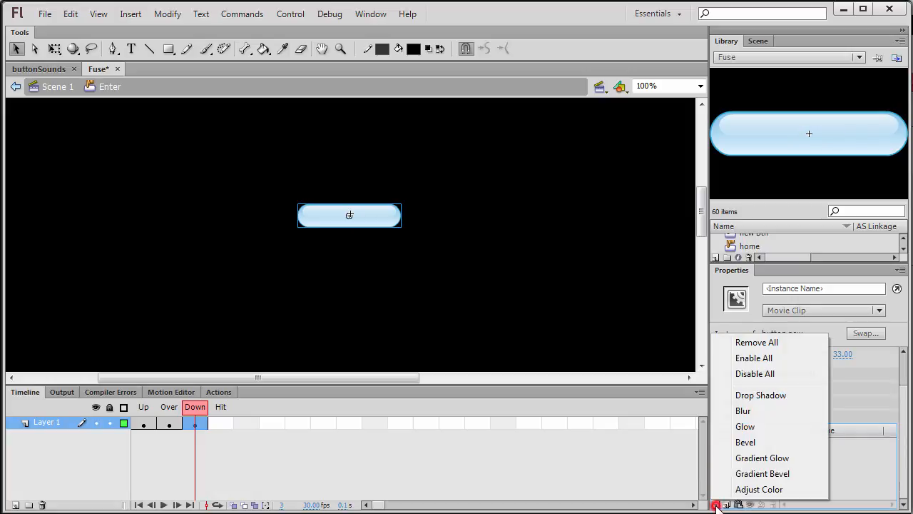
left_click(759, 489)
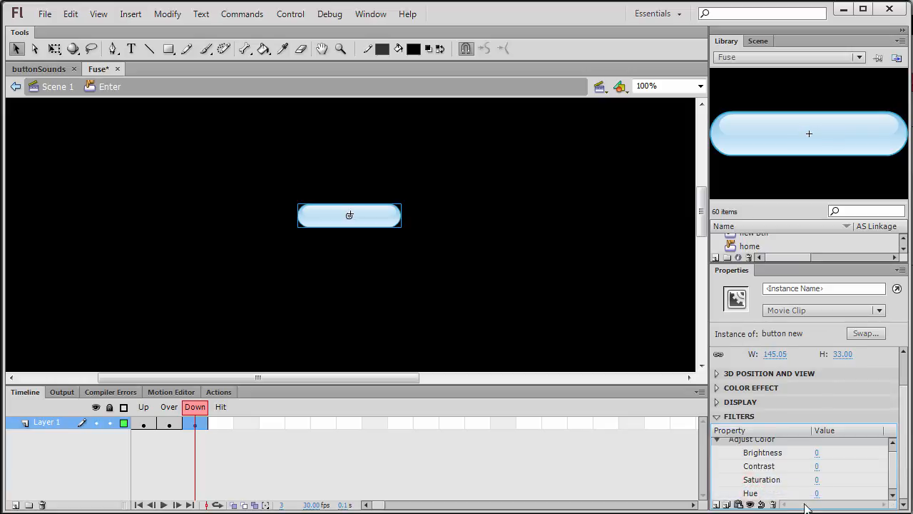
left_click_drag(817, 493, 763, 494)
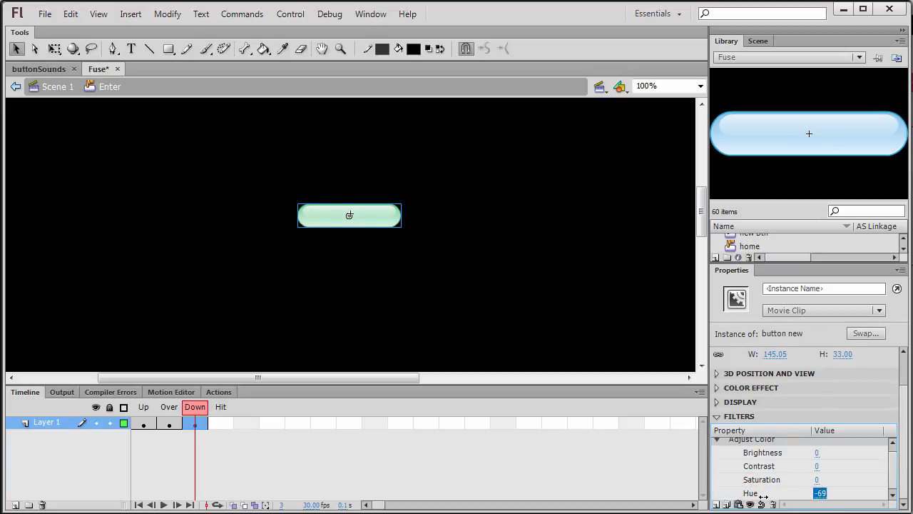
Set the Down instance's Adjust Color Saturation to 43 and compare the button's colour across the Up, Over and Down frames.
left_click_drag(817, 480, 845, 475)
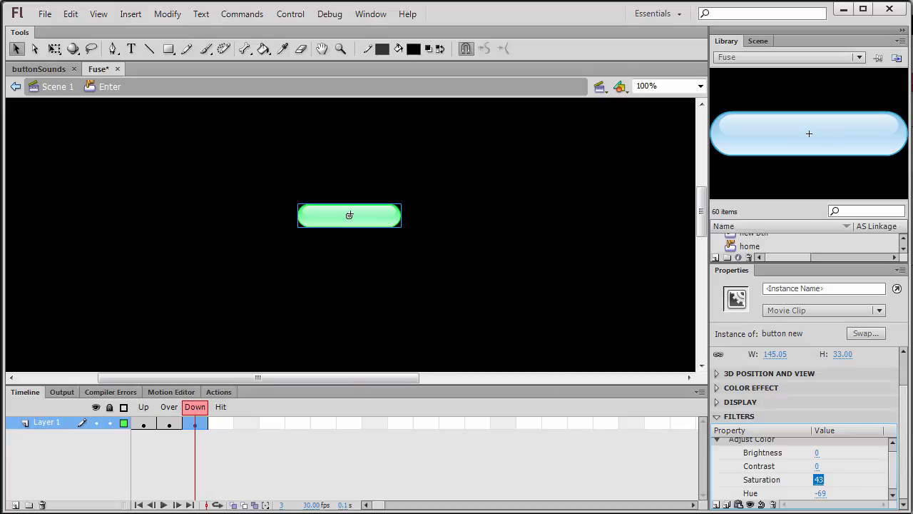
left_click(195, 407)
left_click(140, 408)
left_click(193, 406)
left_click(169, 406)
left_click(142, 406)
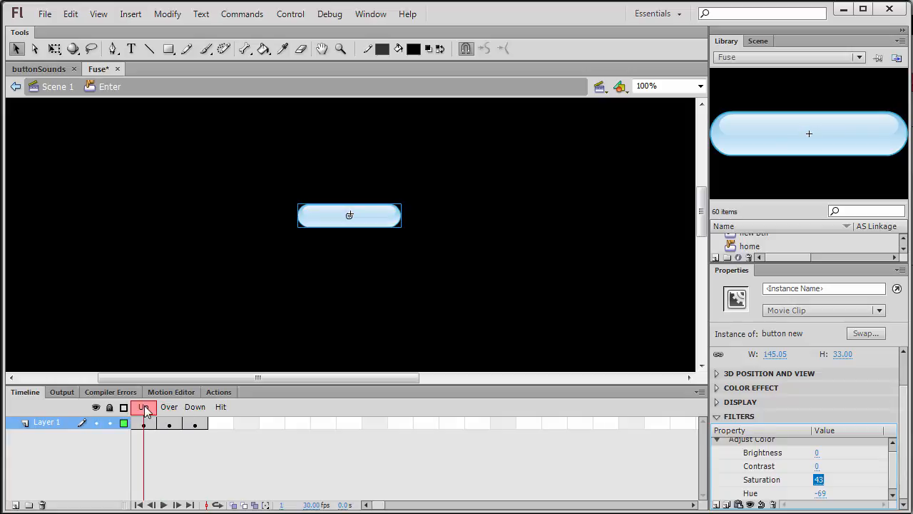
Add a new layer above Layer 1 for the label and select its Up frame.
left_click(92, 431)
left_click(53, 422)
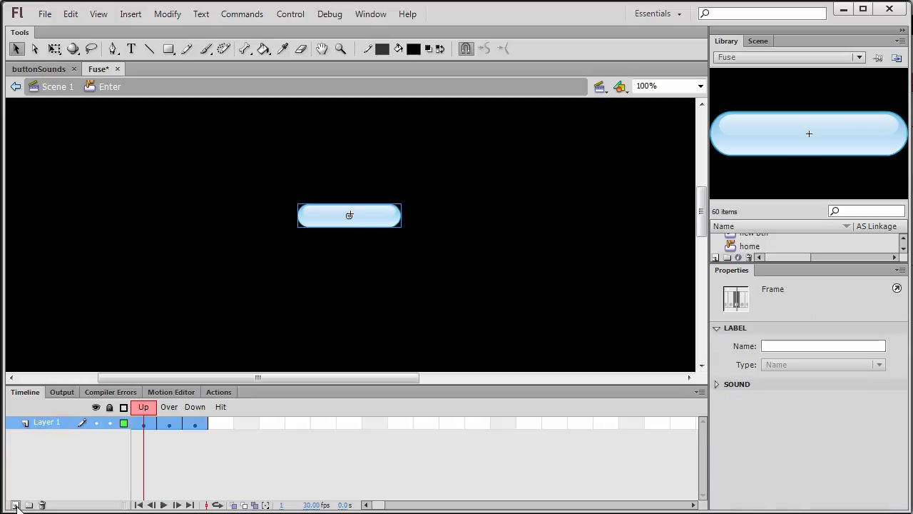
left_click(15, 504)
left_click(142, 423)
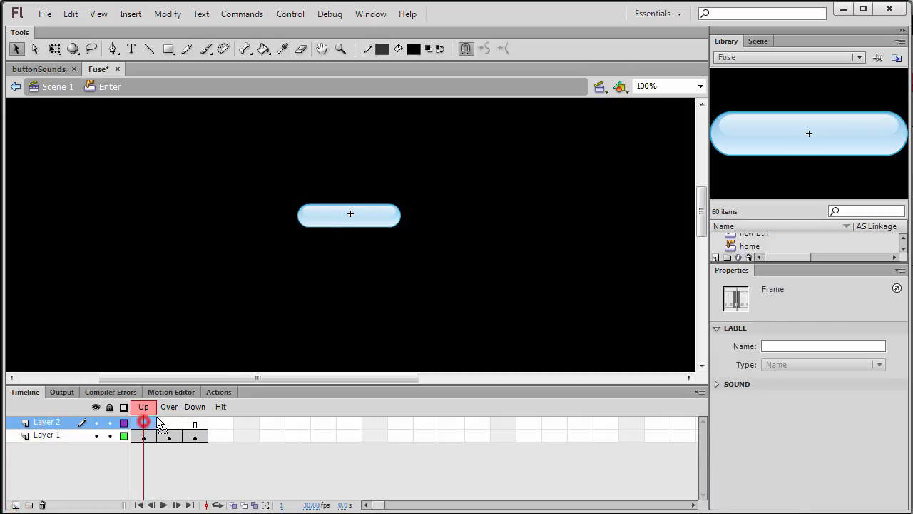
Add the static text ENTER with the Text tool in the empty area below the button.
left_click(131, 49)
left_click(283, 320)
type("ENTER")
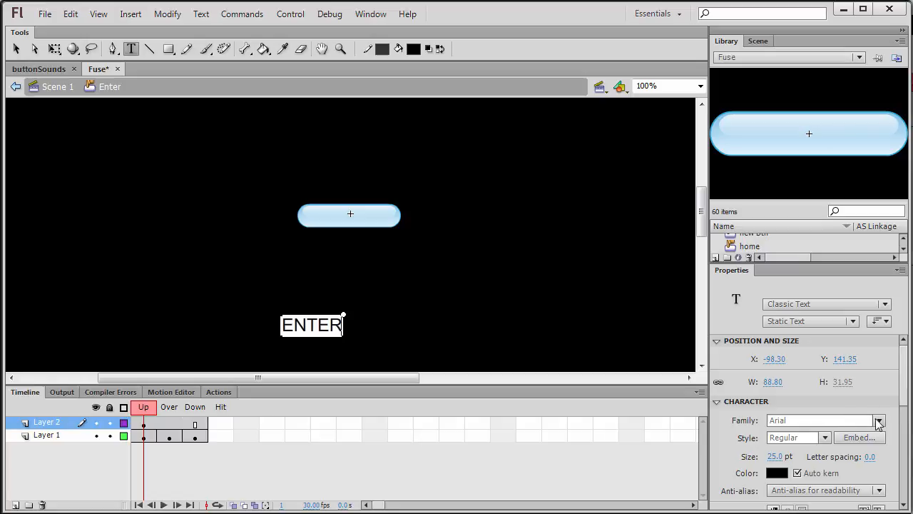
Select all of the ENTER text and set its font size to 22 pt.
left_click(880, 423)
left_click(879, 422)
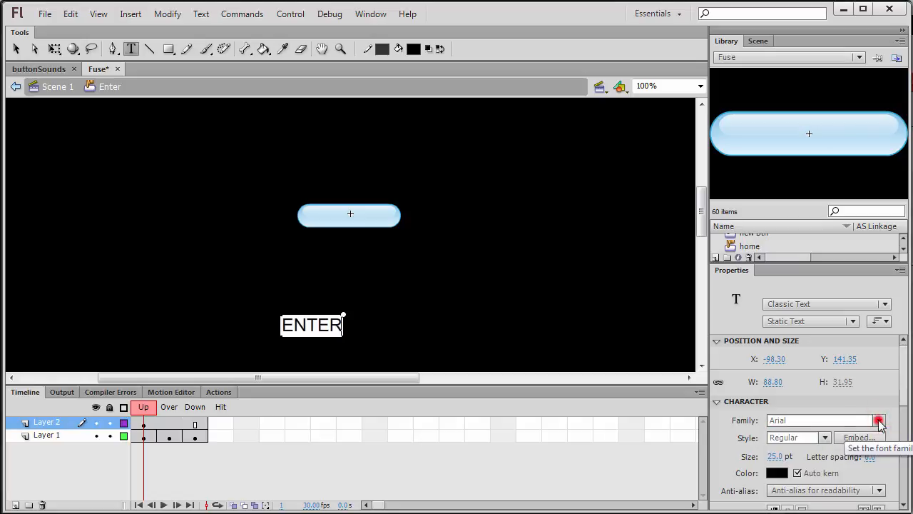
left_click_drag(775, 458, 790, 454)
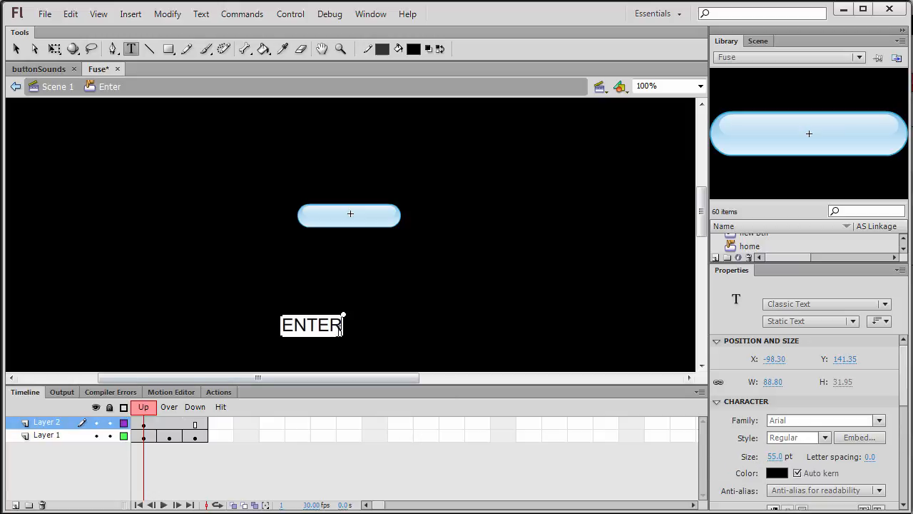
left_click(318, 323)
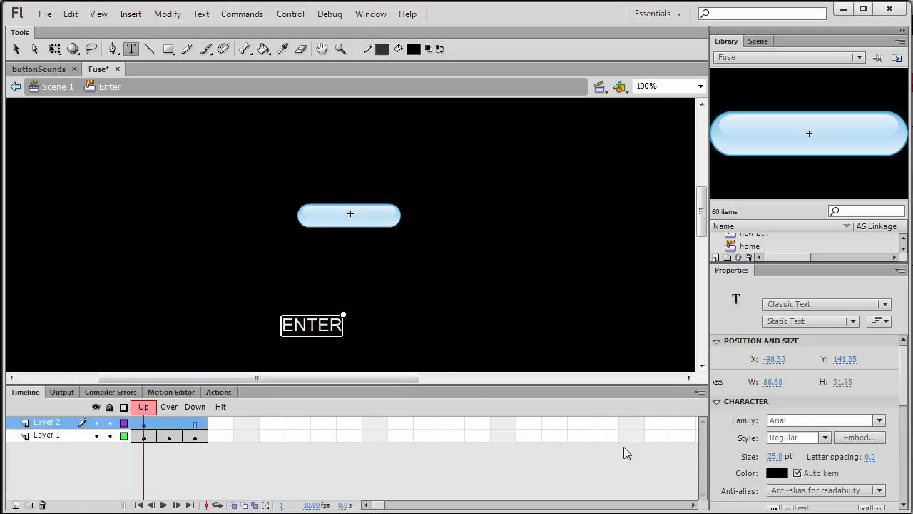
mouse_move(775, 457)
left_mouse_down()
mouse_move(782, 457)
mouse_move(774, 456)
left_mouse_up()
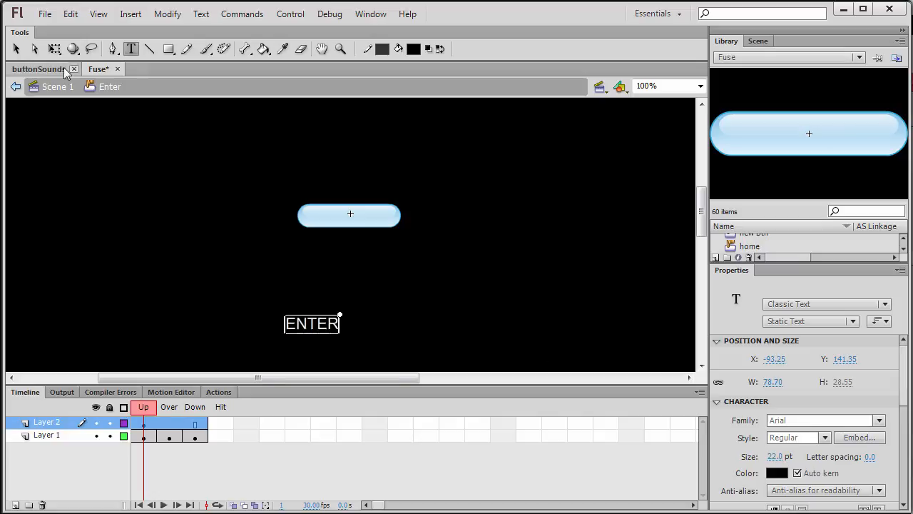
Move the ENTER text onto the centre of the button and deselect it.
left_click(21, 52)
left_click_drag(312, 324, 349, 215)
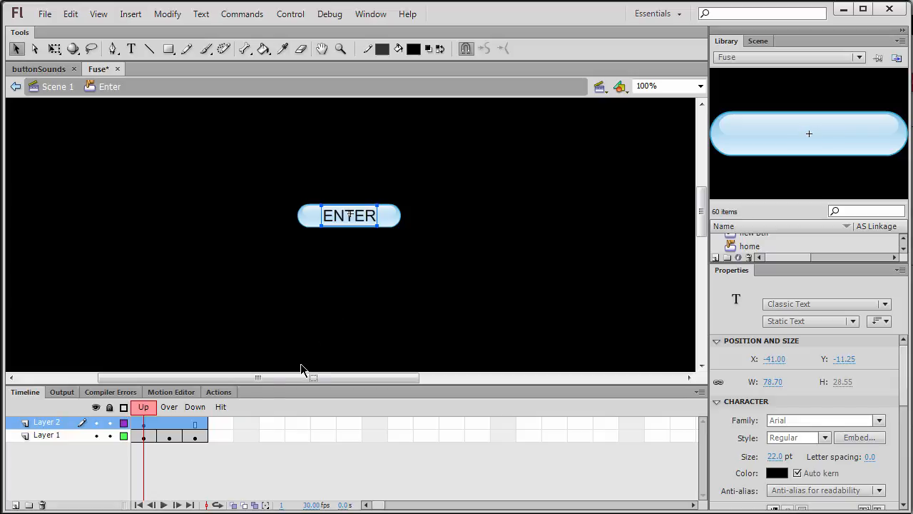
left_click(144, 407)
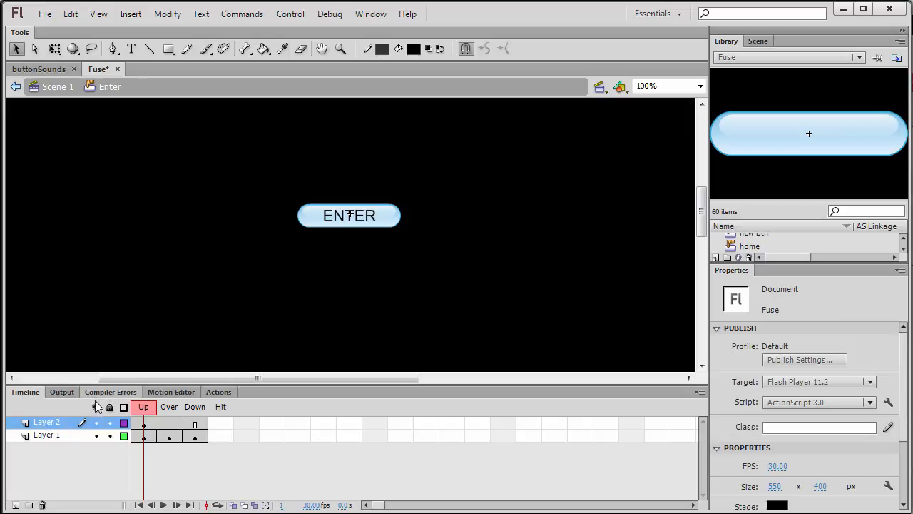
Insert keyframes in Layer 2's Over and Down frames to carry the ENTER text across the states.
left_click(142, 424)
key("period")
key("period")
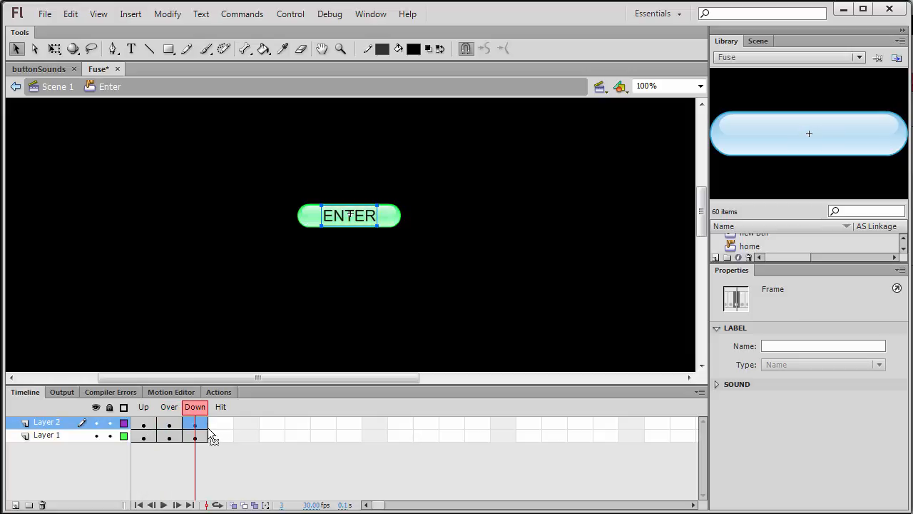
Change the ENTER text's colour to yellow in Layer 2's Over frame.
left_click(172, 425)
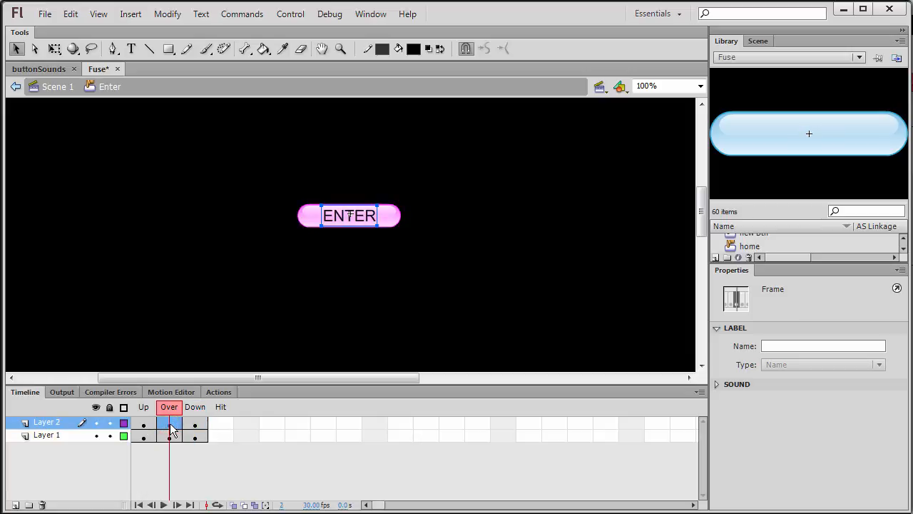
left_click(114, 48)
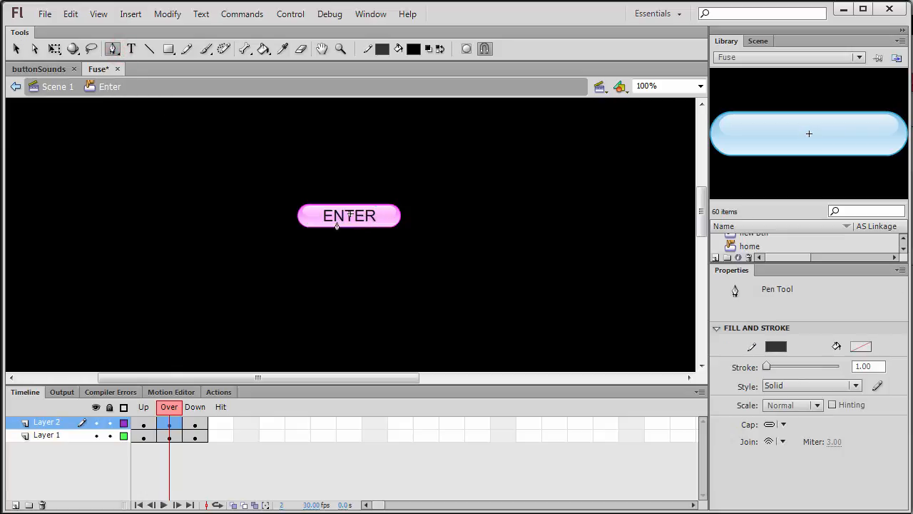
left_click(131, 49)
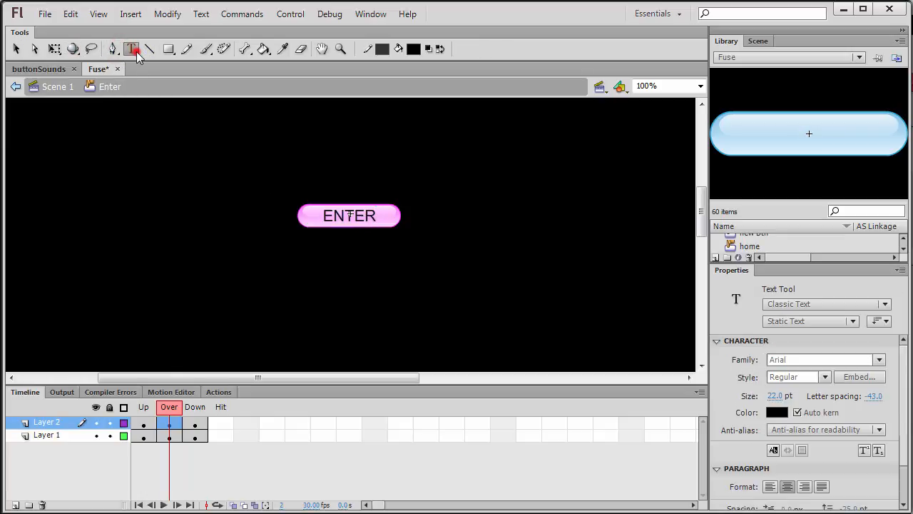
double_click(349, 214)
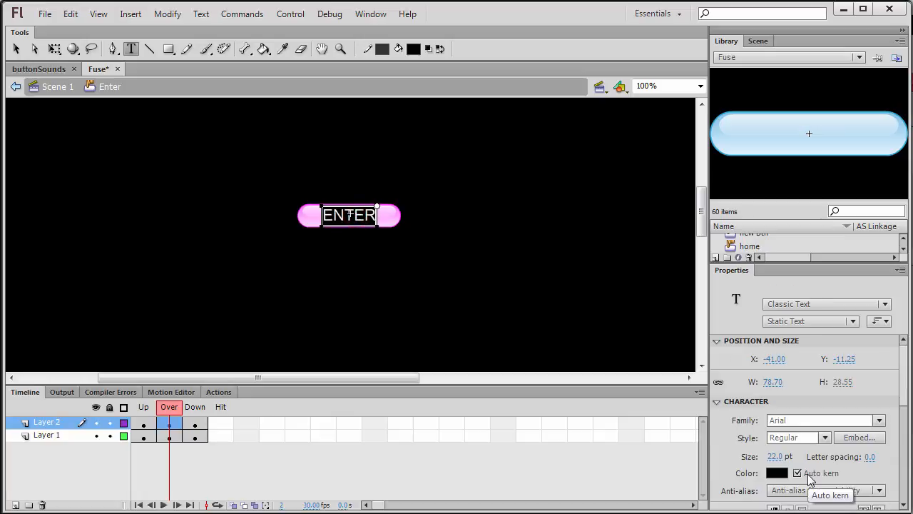
left_click(777, 472)
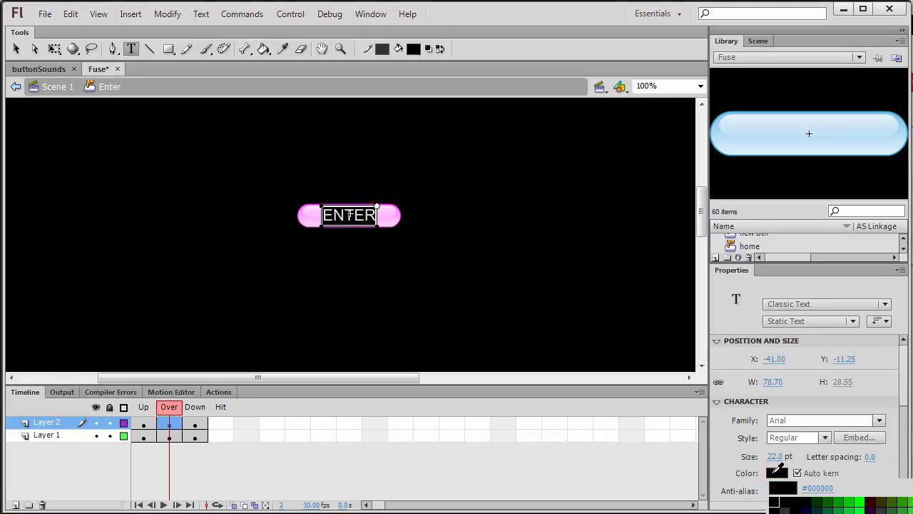
left_click(787, 508)
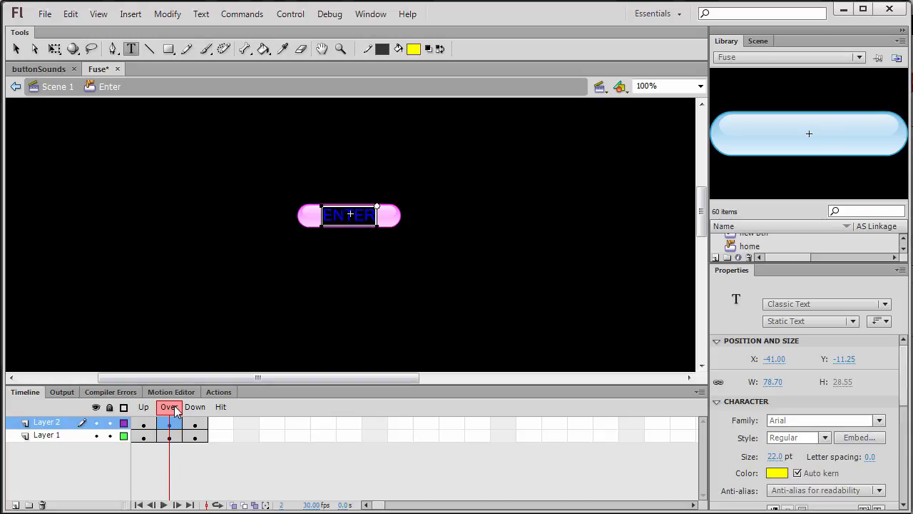
Compare the ENTER label's colour across the button's Up, Over and Down frames.
left_click(195, 408)
left_click(169, 407)
left_click(143, 407)
left_click(170, 408)
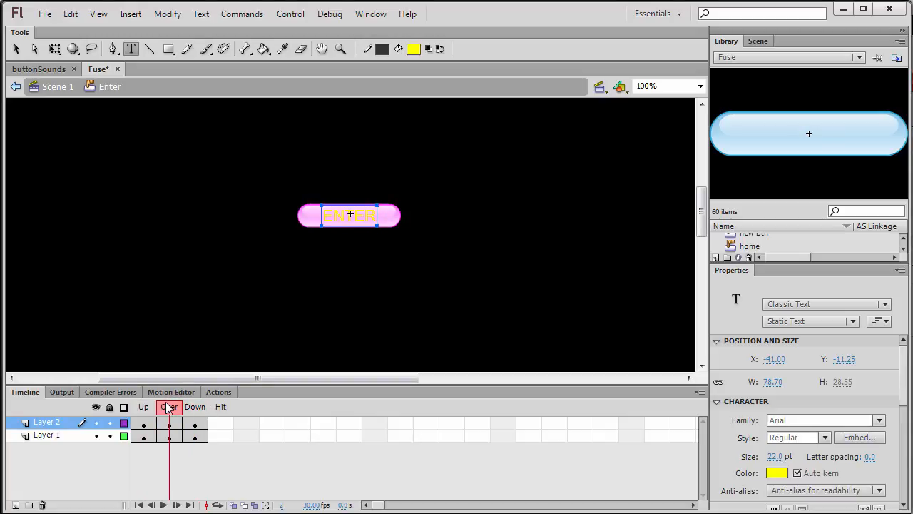
left_click(140, 408)
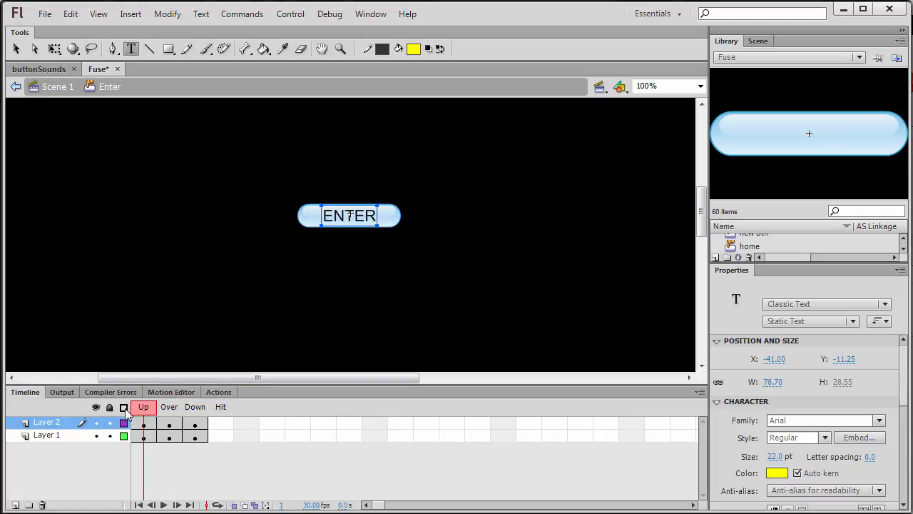
Add a new layer above Layer 2 and insert a blank keyframe in its Hit frame.
left_click(15, 504)
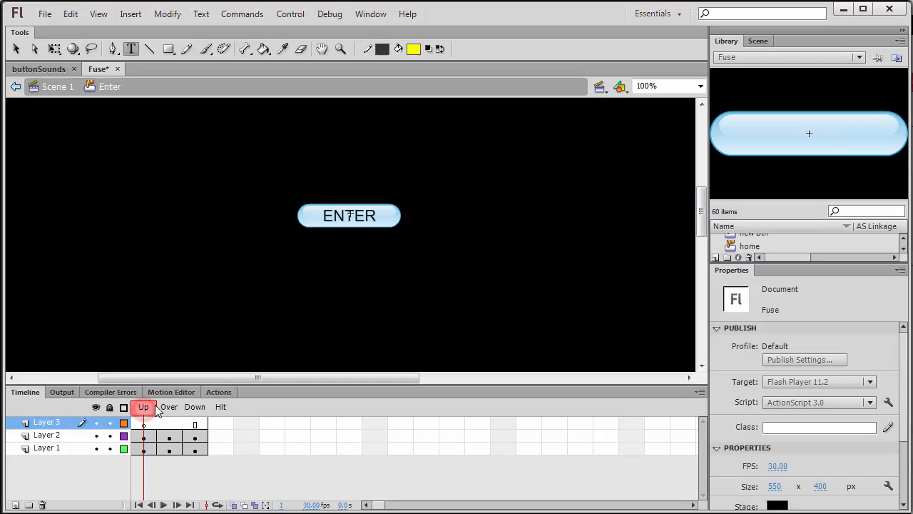
left_click(223, 424)
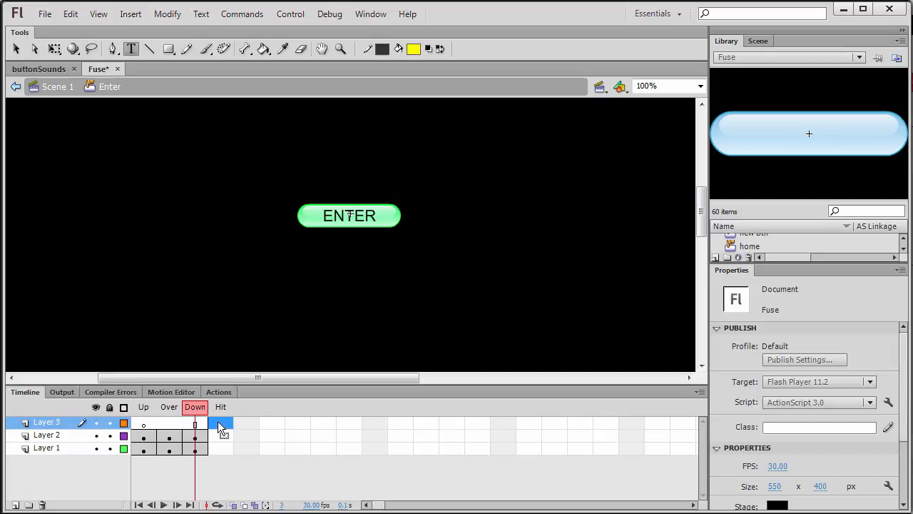
key("F7")
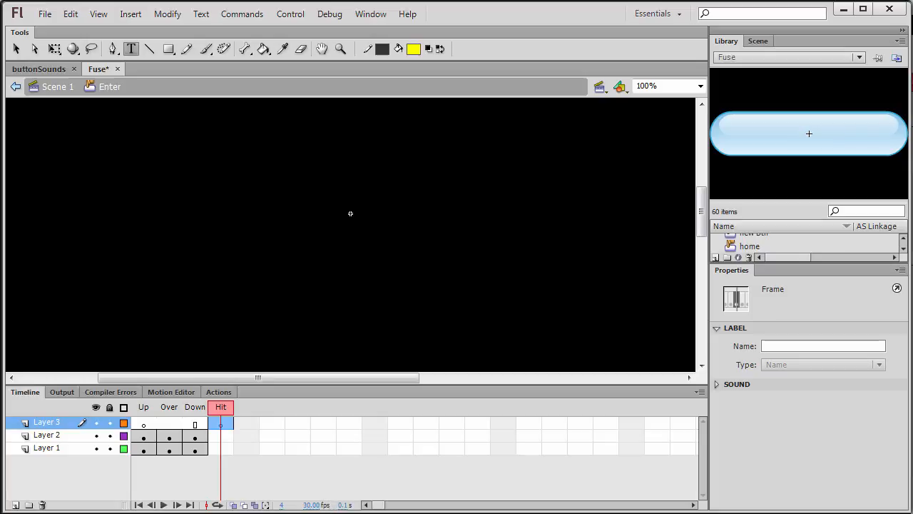
Show onion skins back to the Up frame and draw a rectangle about 146 × 32 px over the button in Layer 3's Hit frame.
left_click(233, 505)
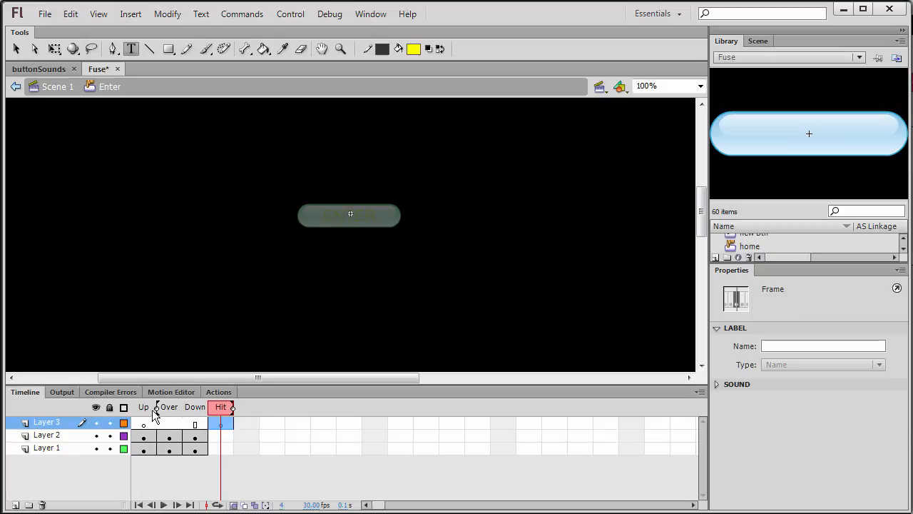
left_click_drag(155, 415, 147, 416)
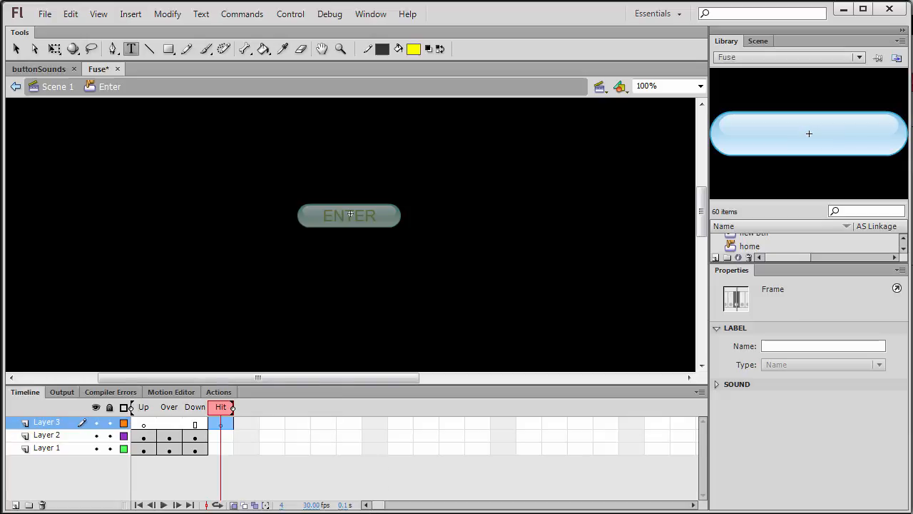
left_click(169, 48)
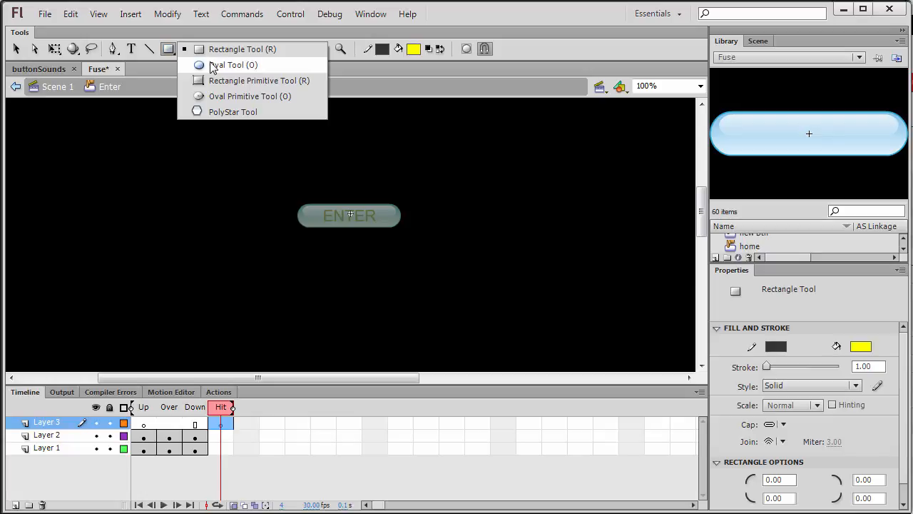
left_click(236, 49)
left_click_drag(297, 203, 401, 226)
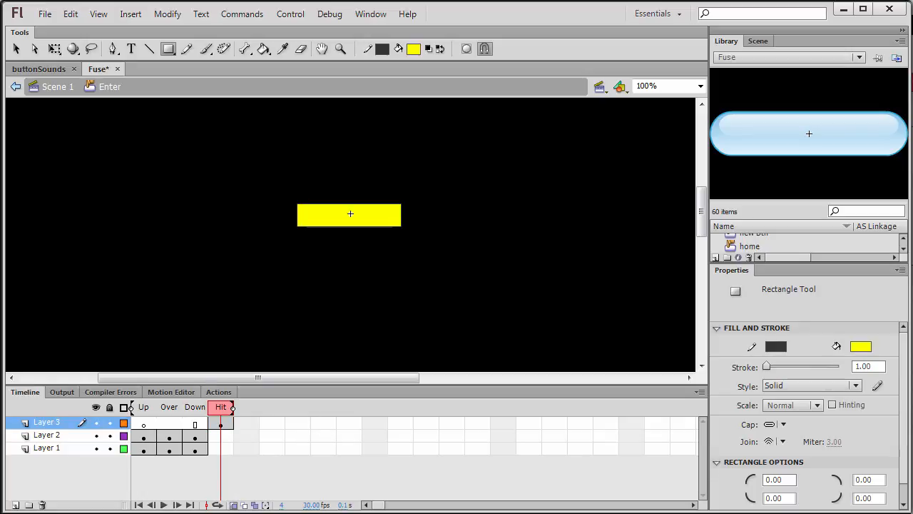
Change the fill of the rectangle in the Hit frame to bright green.
left_click(860, 346)
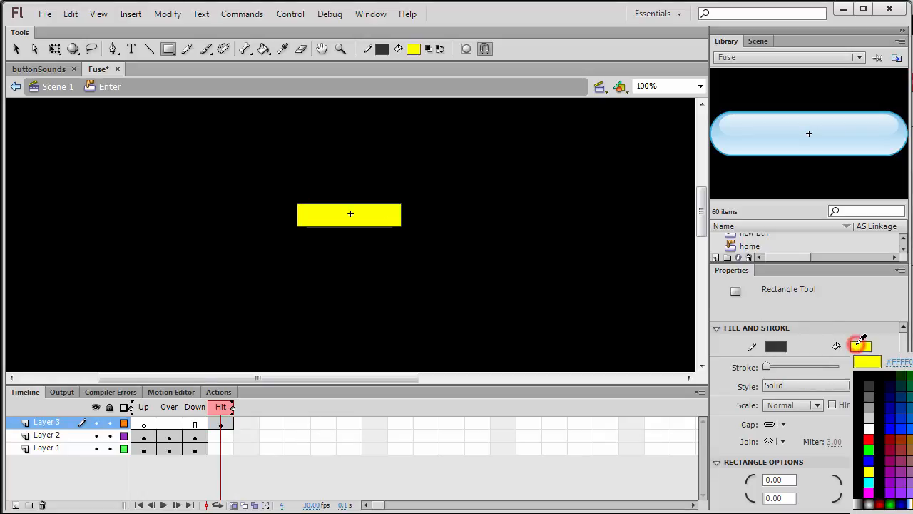
left_click(868, 450)
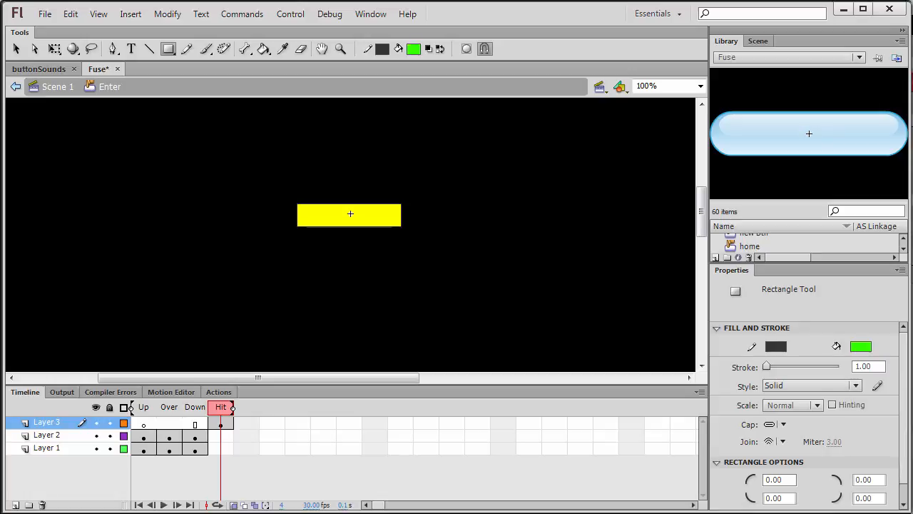
key("v")
left_click(378, 217)
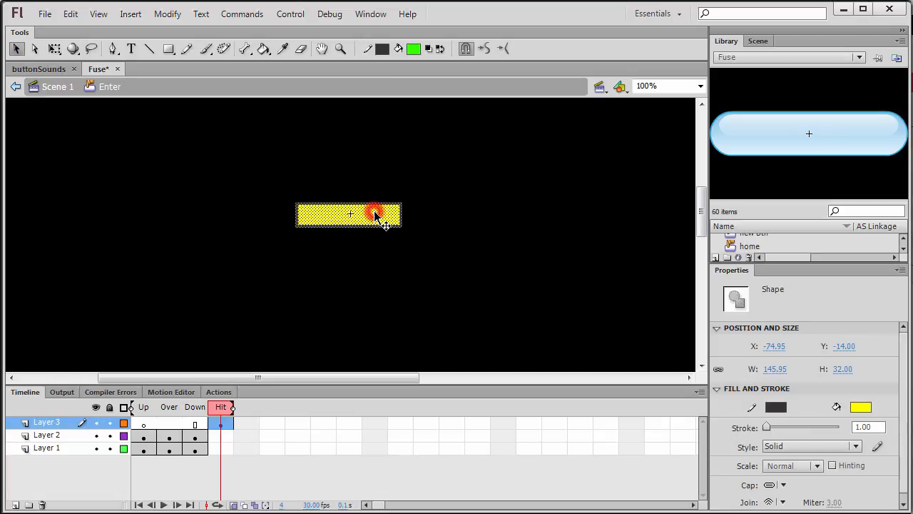
left_click(861, 406)
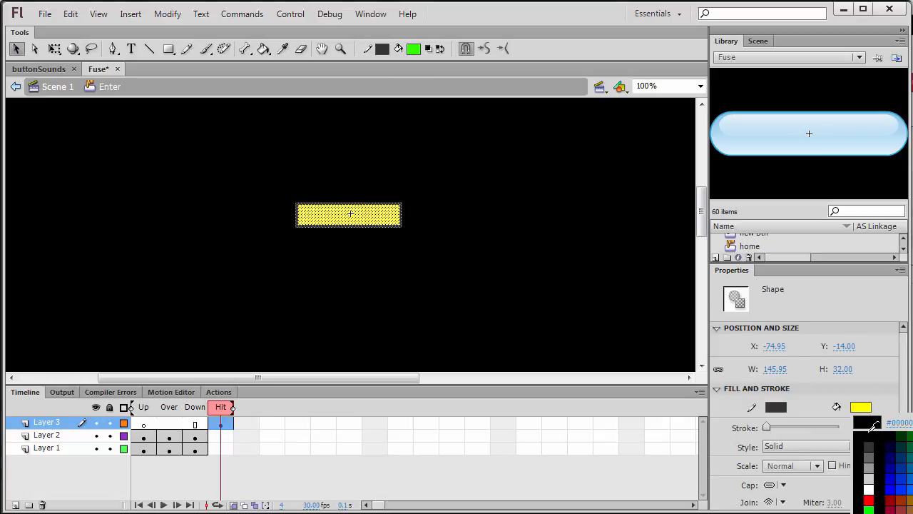
left_click(868, 509)
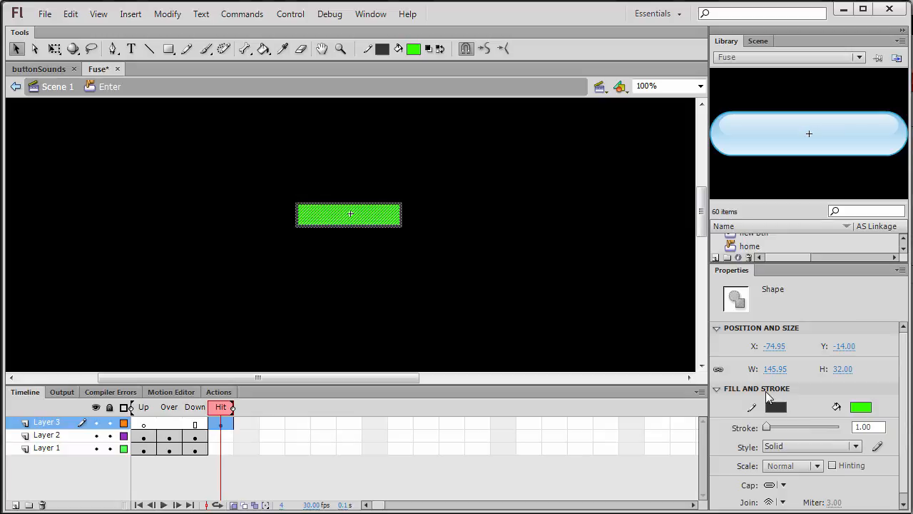
Change the Hit rectangle's fill to grey and select the rectangle's outline.
left_click(862, 408)
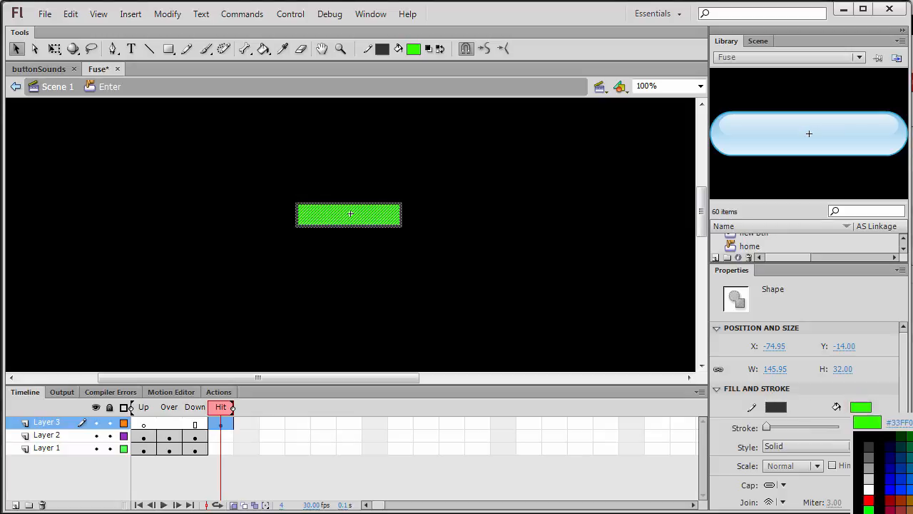
left_click(398, 234)
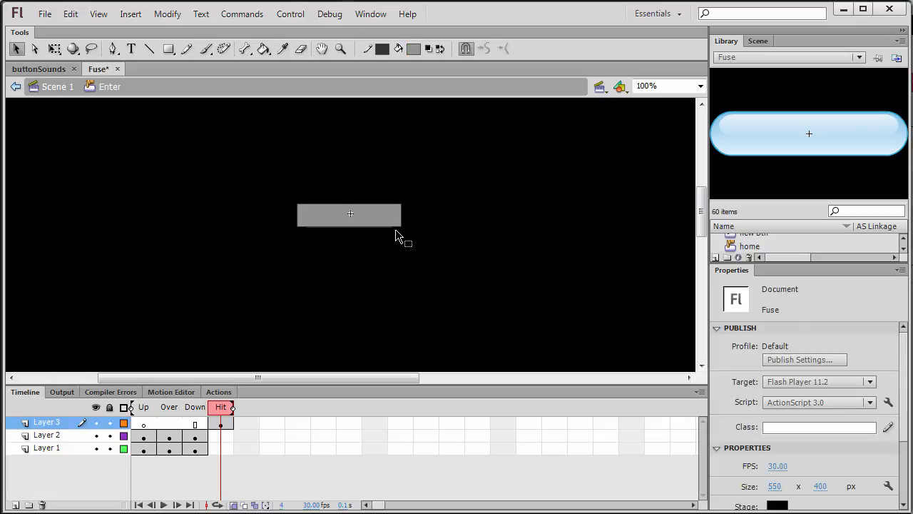
left_click(399, 228)
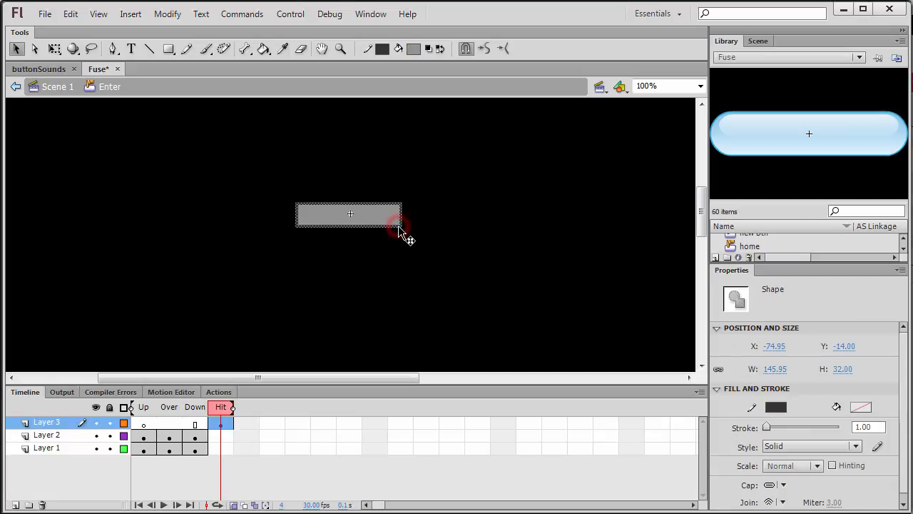
Delete the complete outline of the grey rectangle in the Hit frame and go back to the Up frame.
left_click(403, 246)
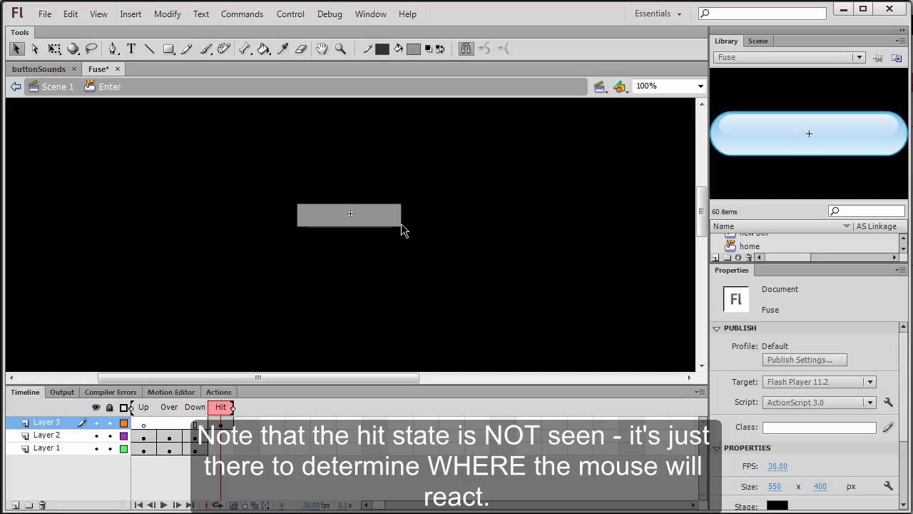
left_click(401, 224)
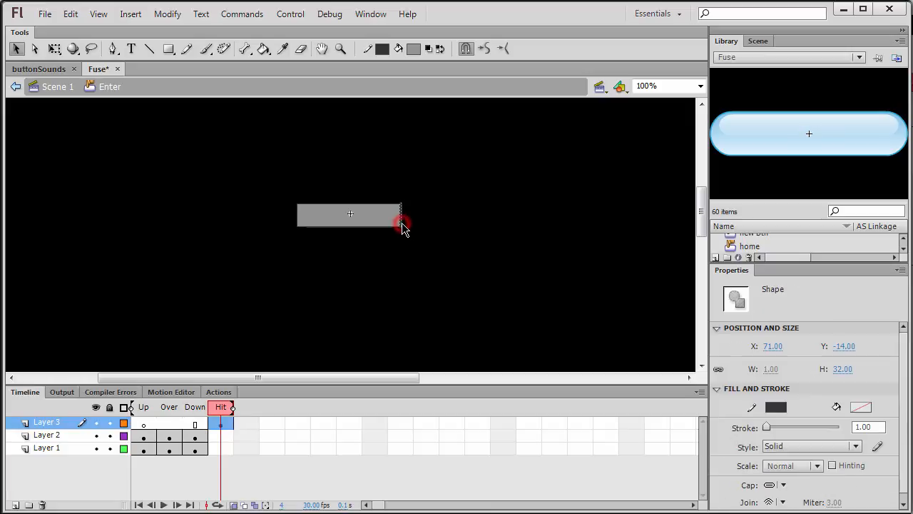
double_click(402, 224)
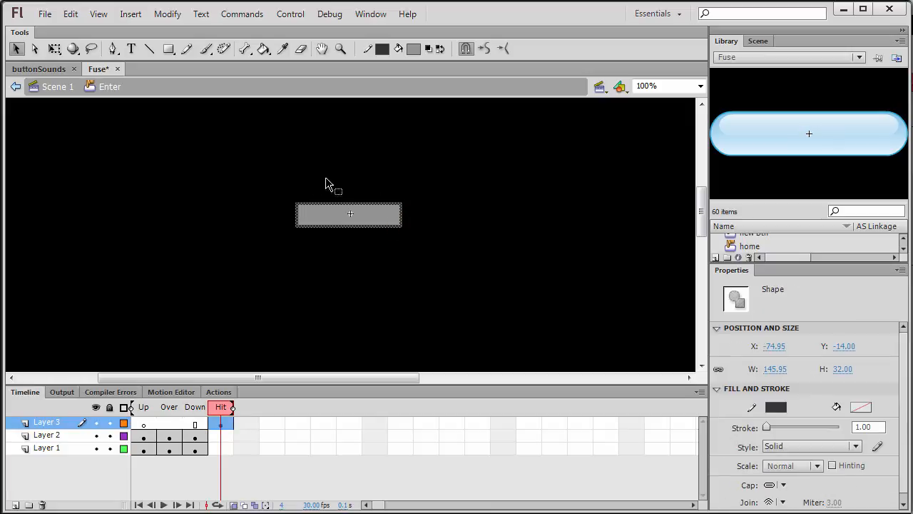
key("Delete")
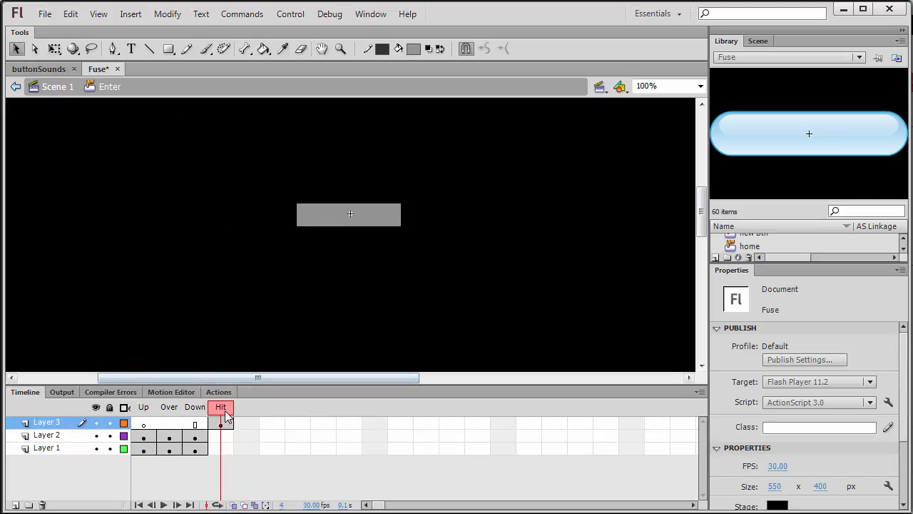
left_click_drag(220, 413, 153, 417)
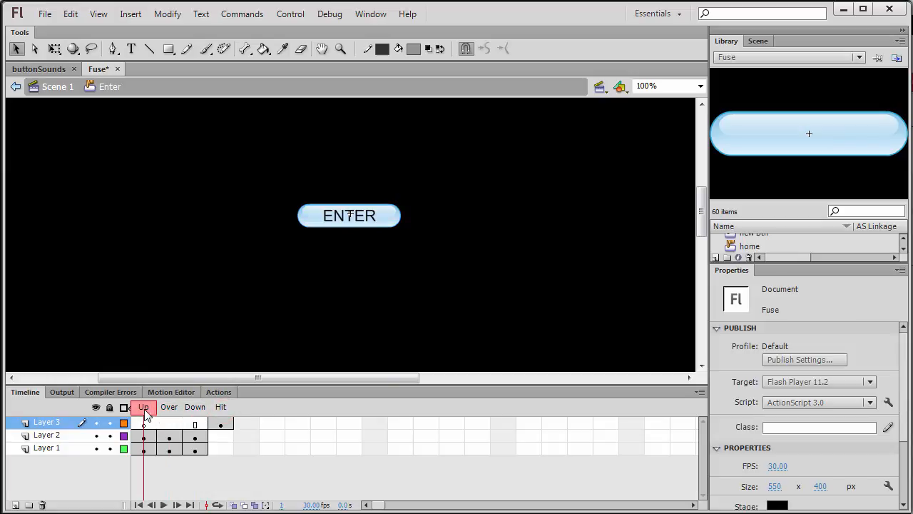
Return to Scene 1 and place an instance of the Enter button on the new button layer near the stage's lower-right corner.
left_click(50, 86)
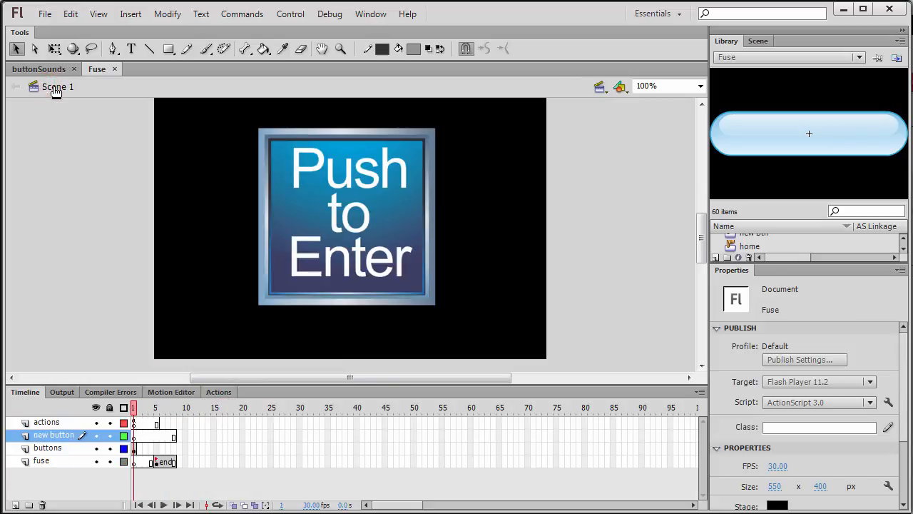
left_click(77, 438)
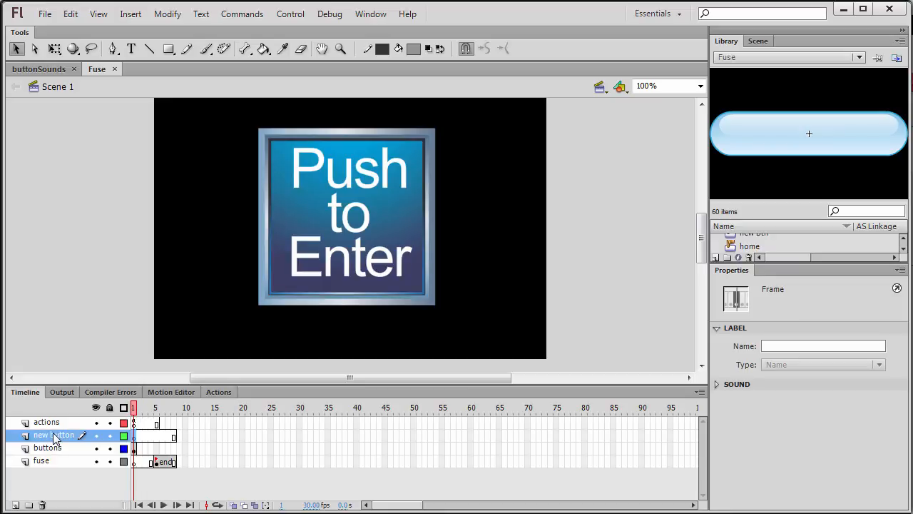
left_click_drag(889, 271, 809, 430)
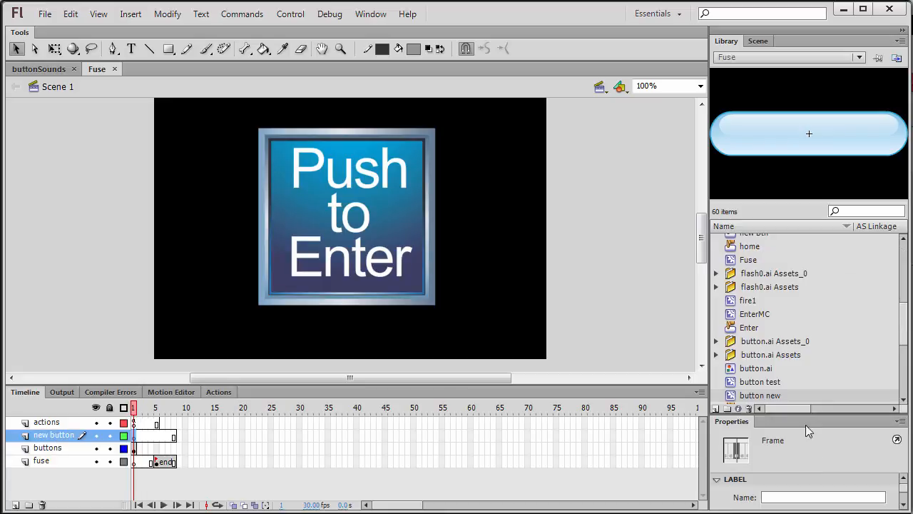
left_click(737, 329)
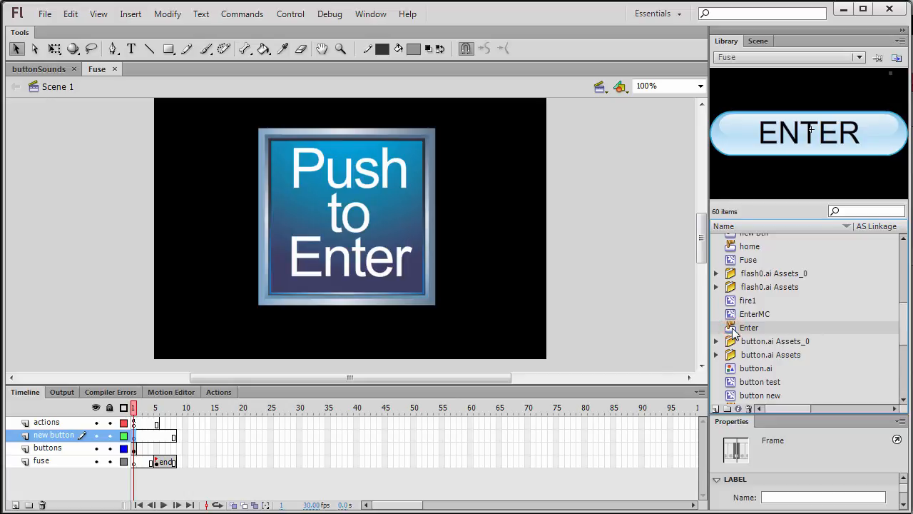
left_click_drag(735, 332, 484, 337)
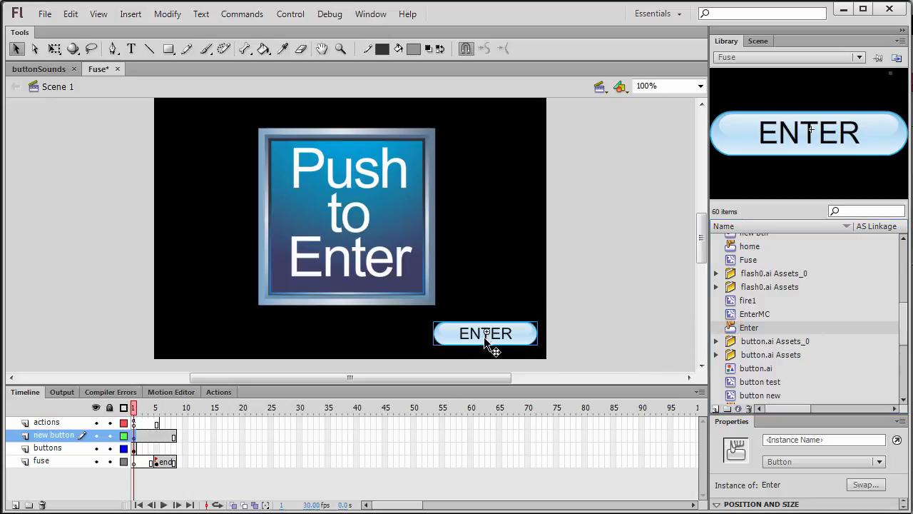
left_click(54, 48)
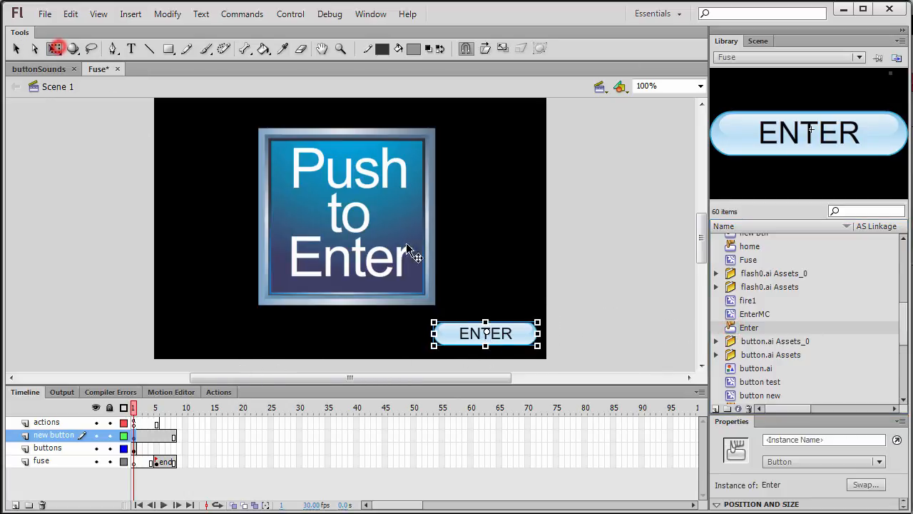
left_click(16, 48)
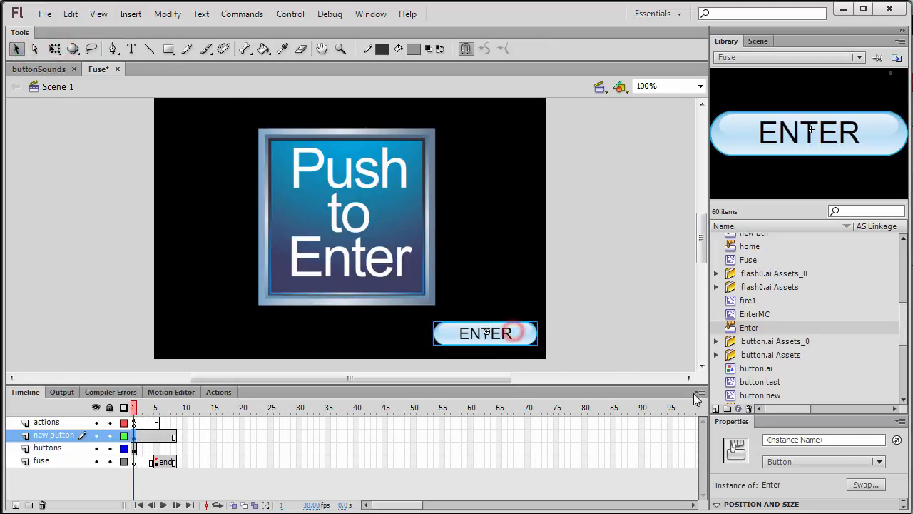
Scale the Enter button instance proportionally to 113.95 px wide, unlock its proportions and set its height to 29 px.
left_click_drag(754, 415, 771, 264)
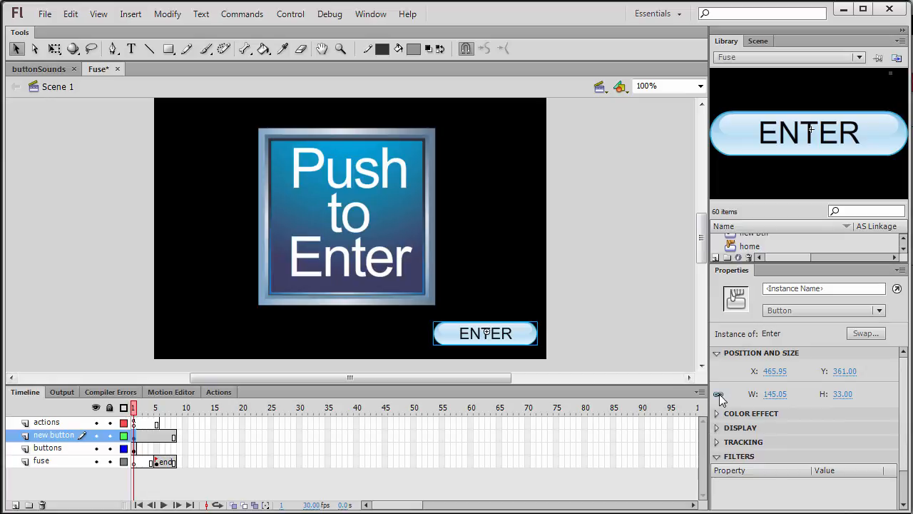
left_click_drag(767, 397, 745, 394)
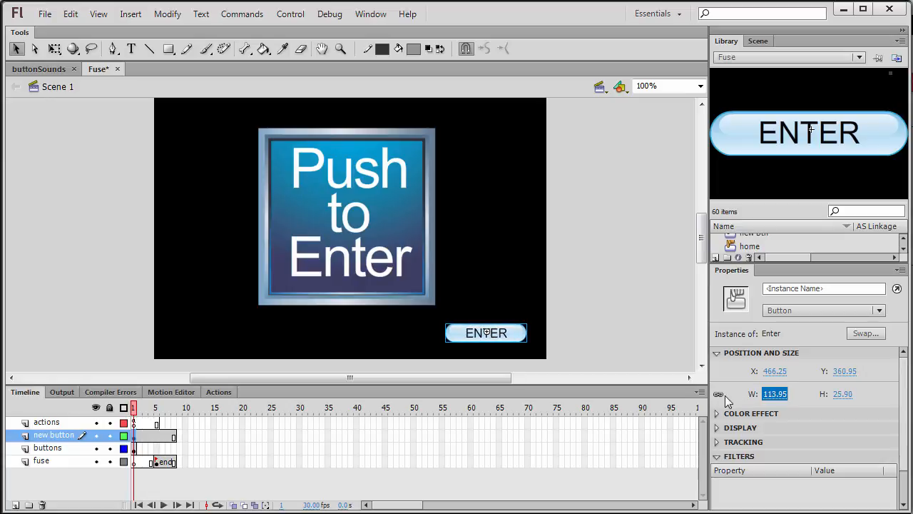
left_click(718, 395)
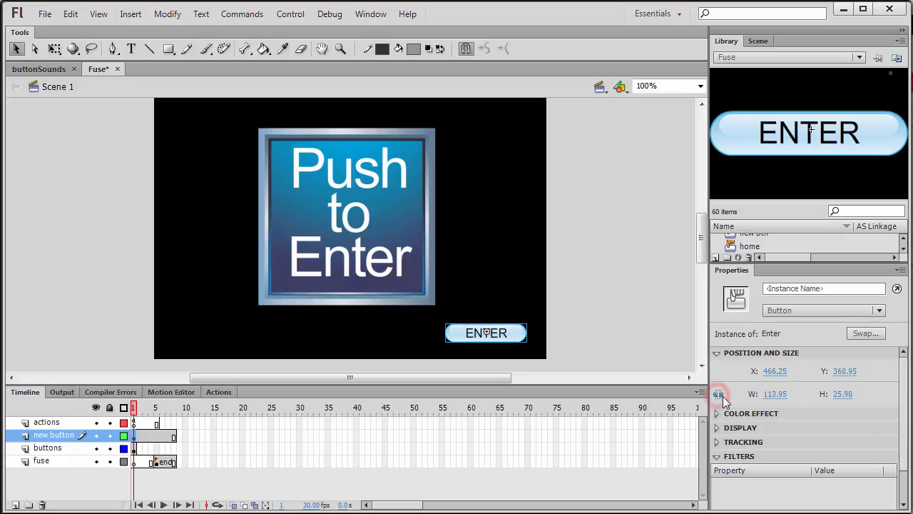
mouse_move(840, 394)
left_mouse_down()
mouse_move(856, 390)
mouse_move(844, 393)
left_mouse_up()
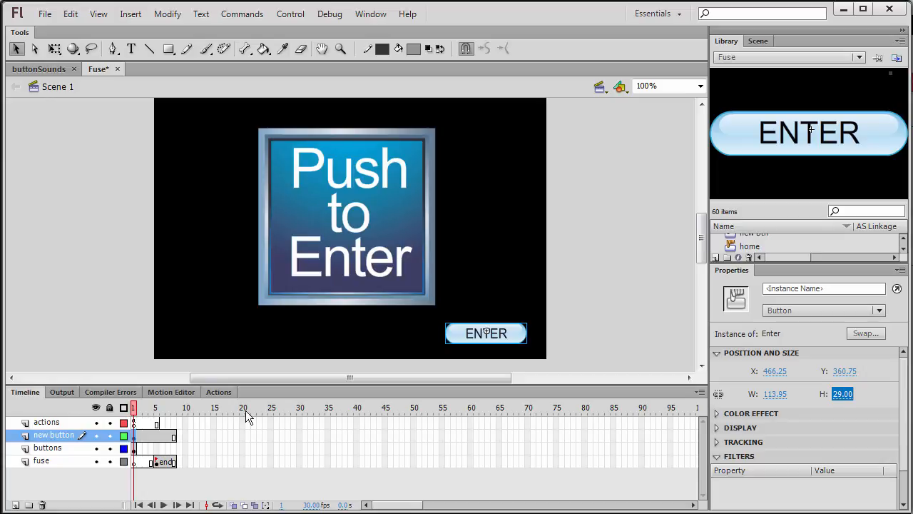
left_click(97, 300)
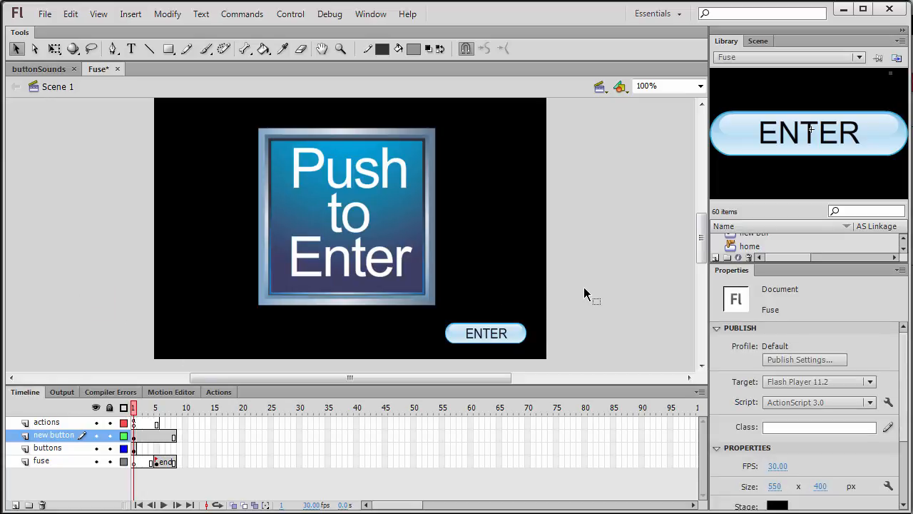
Test the movie, try the Enter button's Over and Down states and close the preview.
key("ctrl+Return")
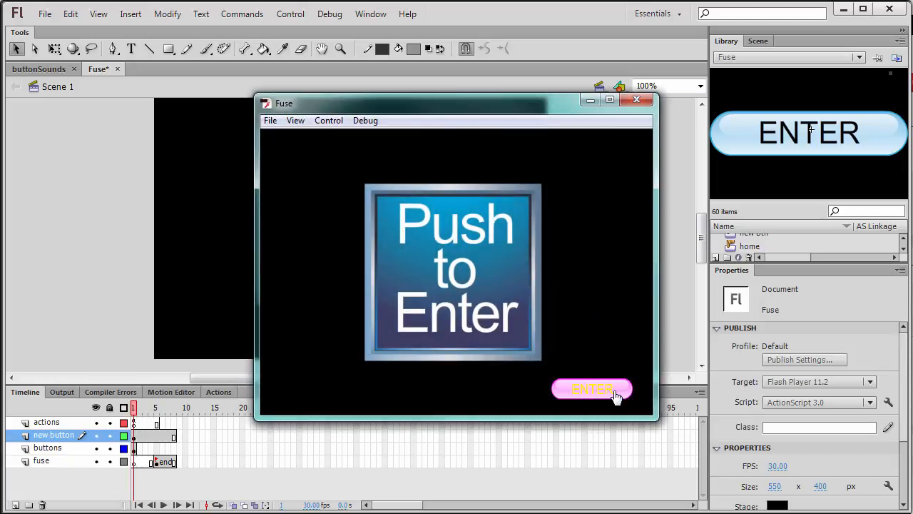
left_click(616, 394)
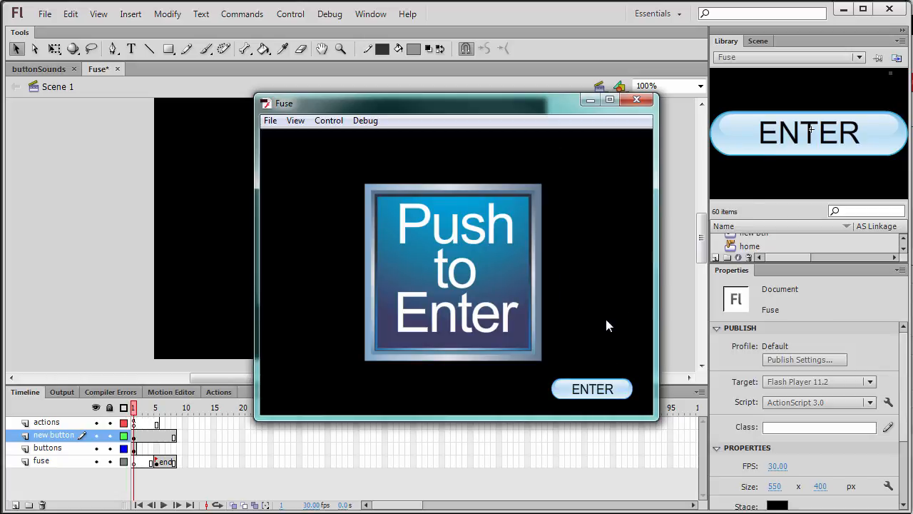
left_click(638, 100)
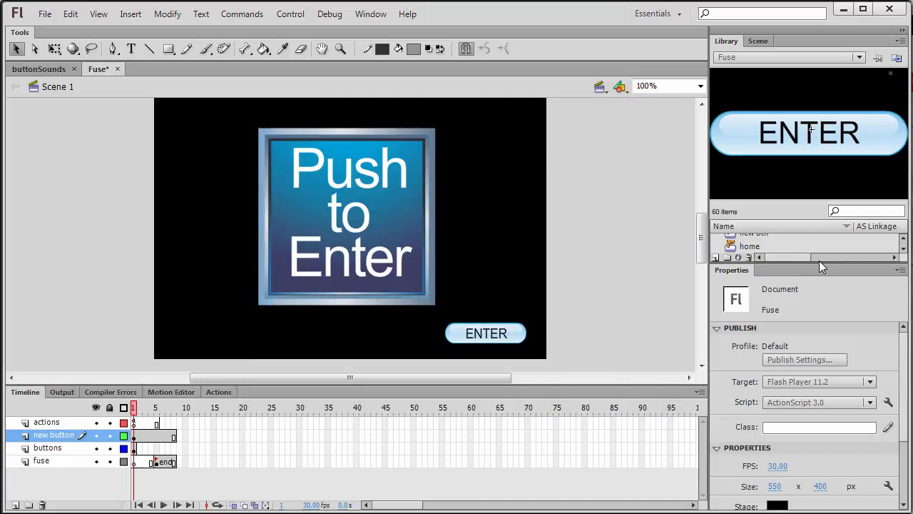
Open the fire1 movie clip from the library, scrub through frames 1 to 10 and return to Scene 1.
left_click_drag(819, 262, 821, 414)
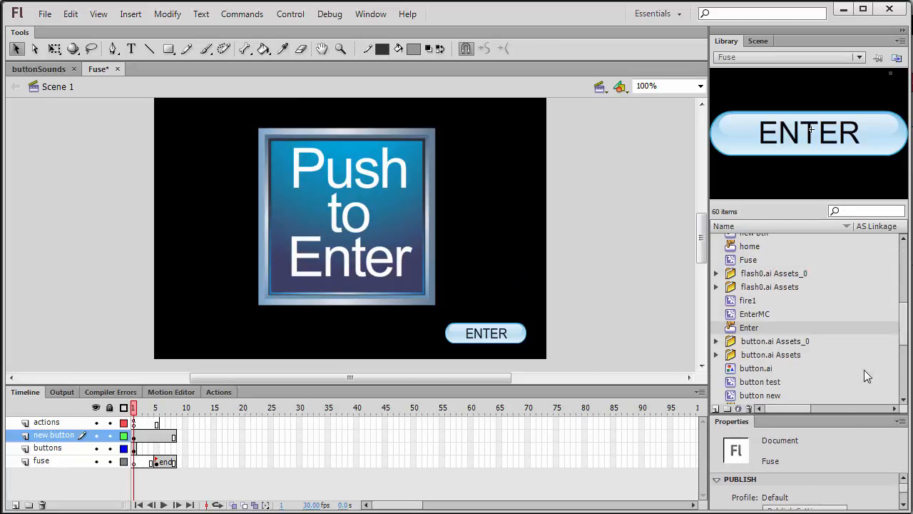
left_click(731, 302)
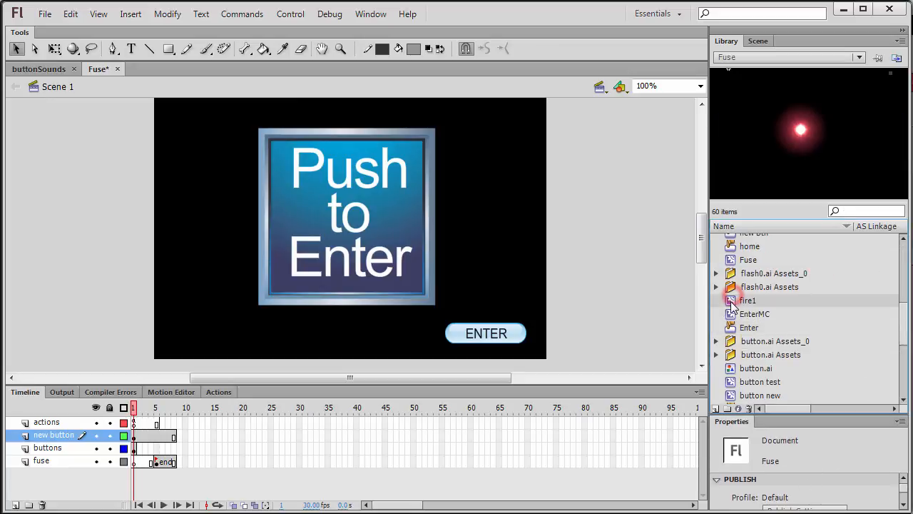
double_click(731, 302)
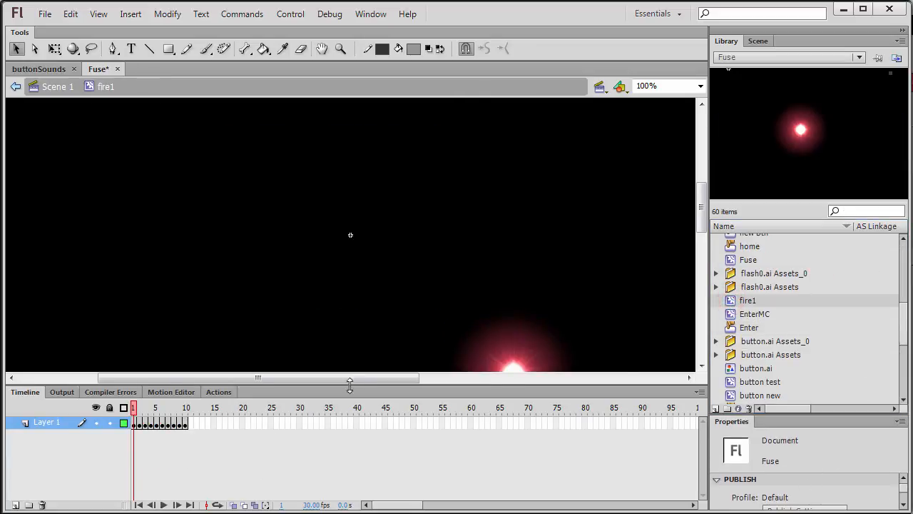
scroll(407, 354, "right", 1)
scroll(408, 355, "down", 3)
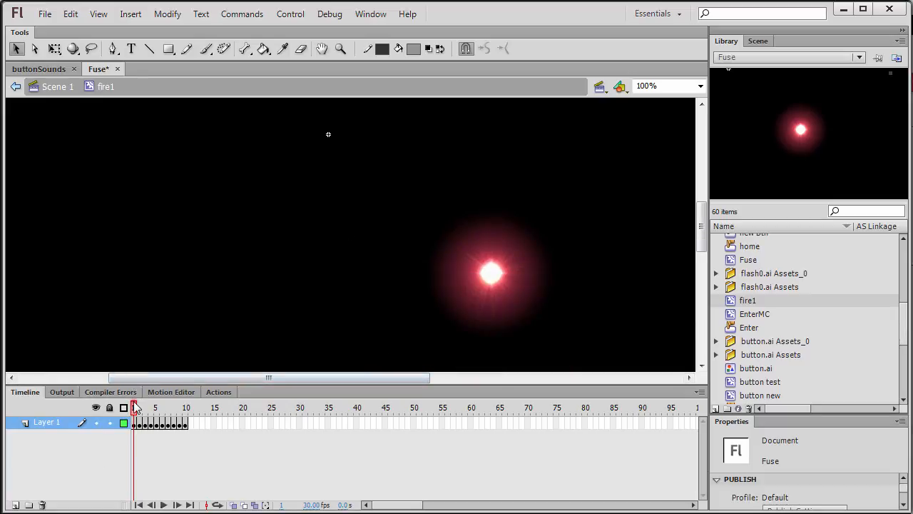
left_click_drag(136, 407, 188, 399)
left_click(136, 426)
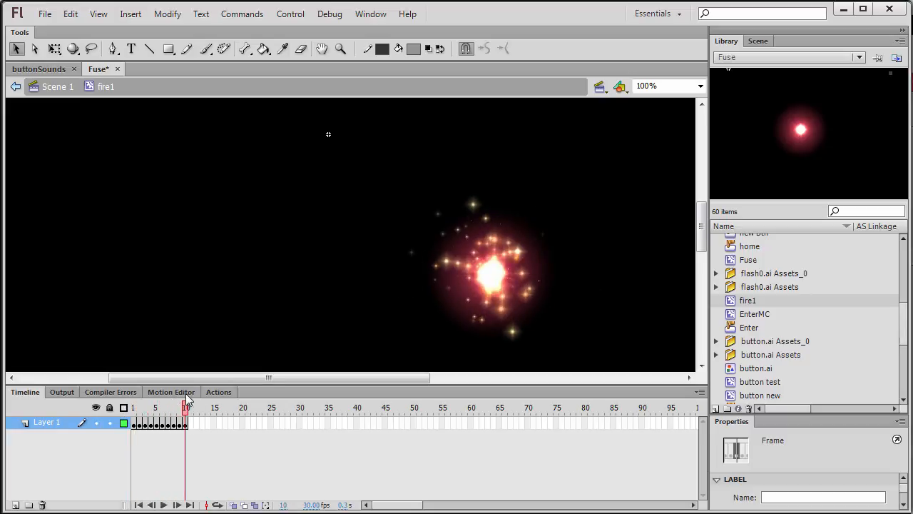
left_click(188, 399)
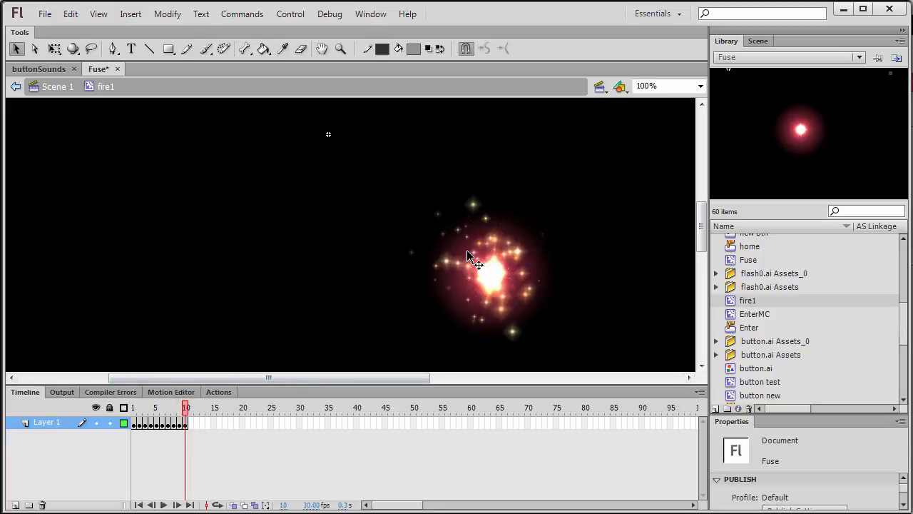
left_click(190, 408)
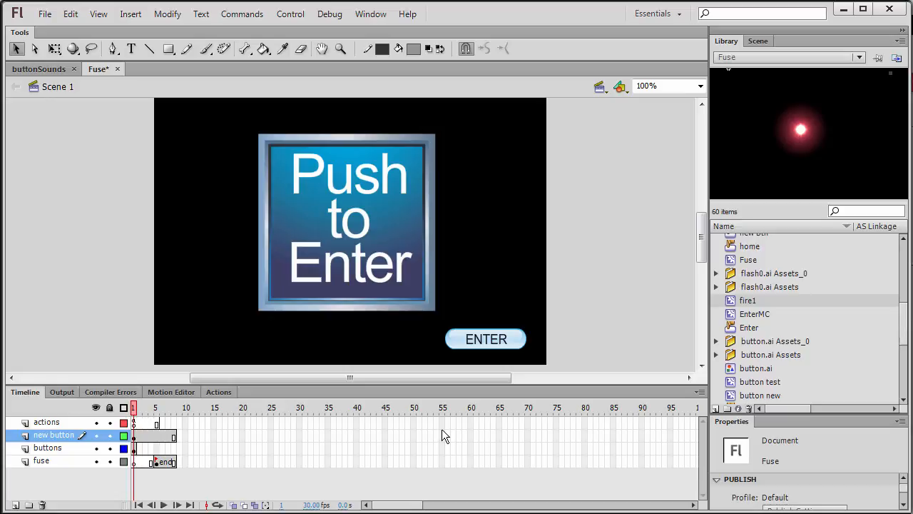
Switch to the buttonSounds document and preview the Hollow_Tree and Boop sounds from its library.
left_click(44, 69)
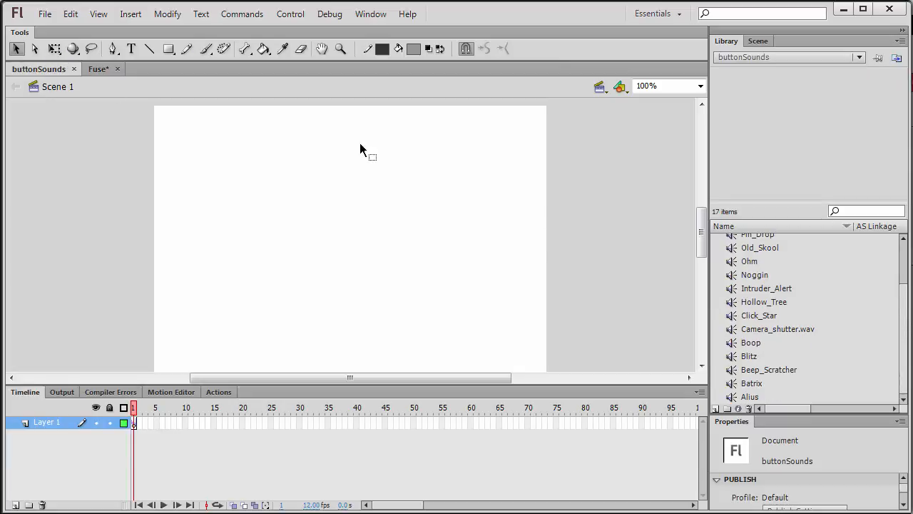
left_click(750, 274)
left_click(747, 288)
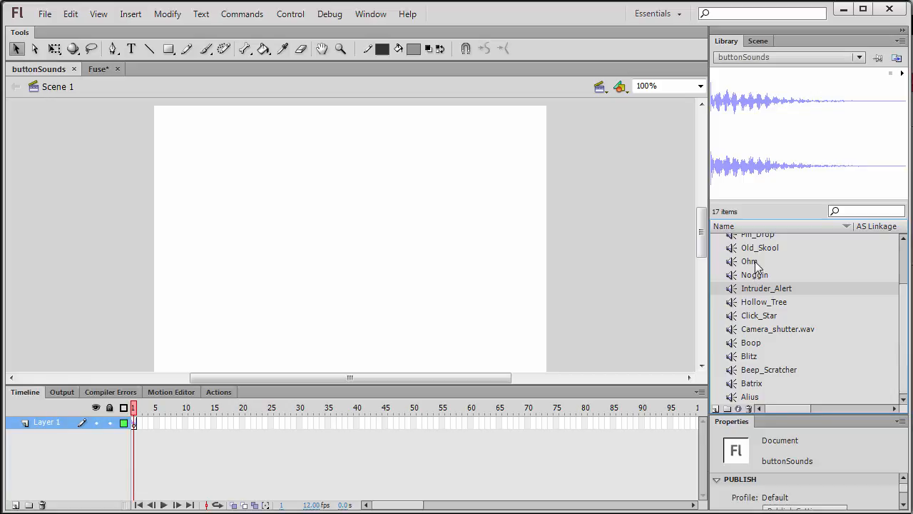
left_click(757, 304)
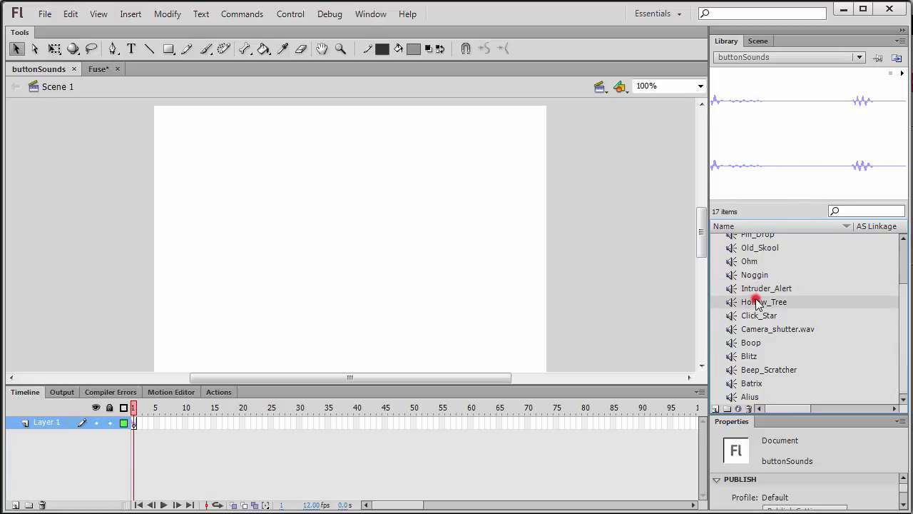
left_click(903, 74)
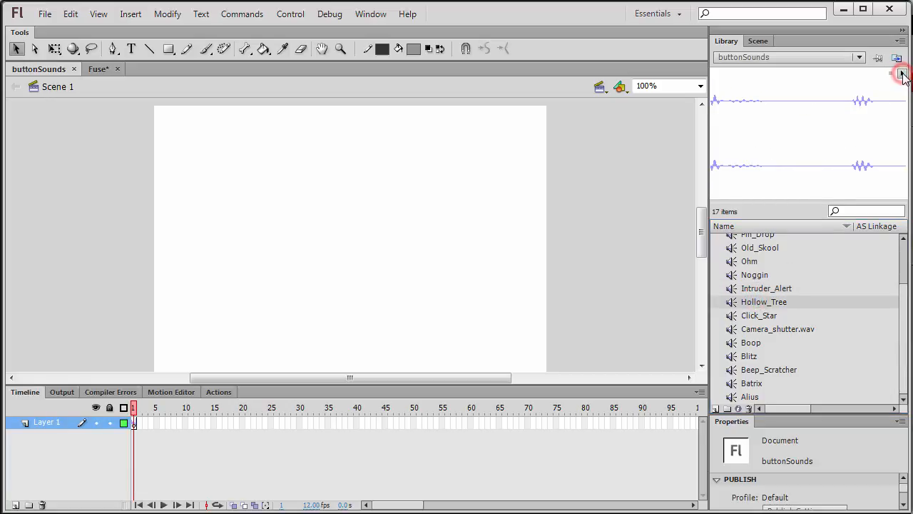
left_click(902, 73)
left_click(754, 344)
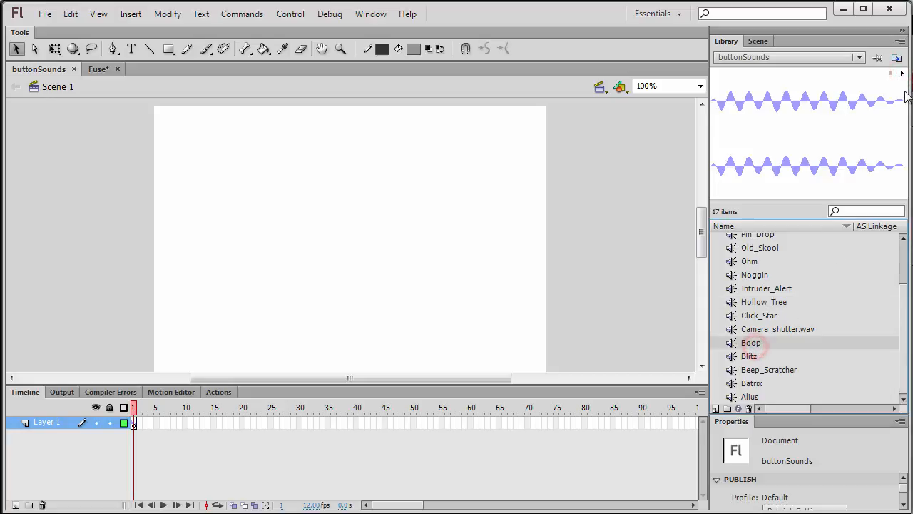
left_click(902, 73)
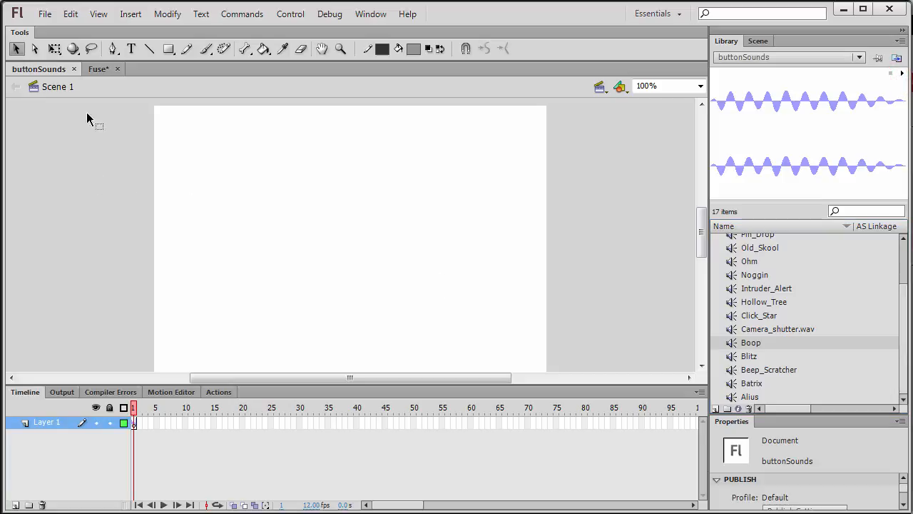
Switch back to the Fuse document and open the Enter button symbol for editing from the library.
left_click(99, 68)
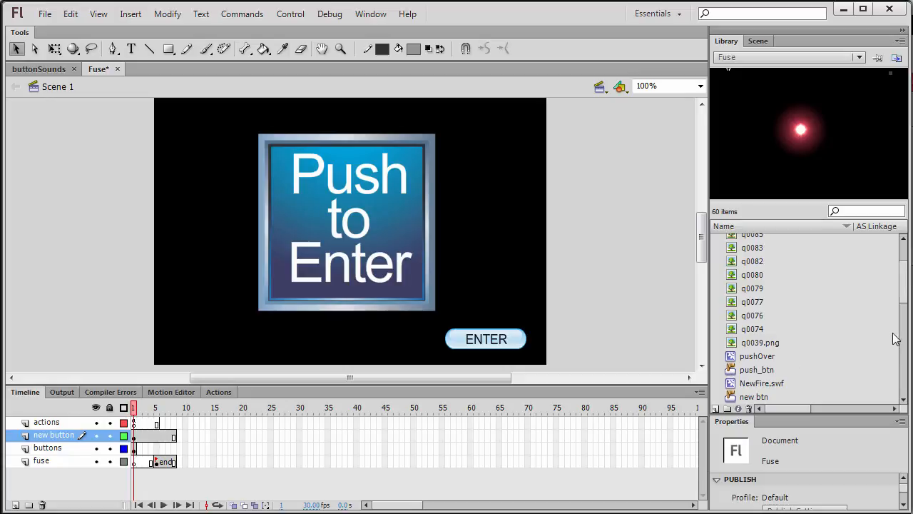
left_click_drag(906, 284, 899, 342)
double_click(729, 300)
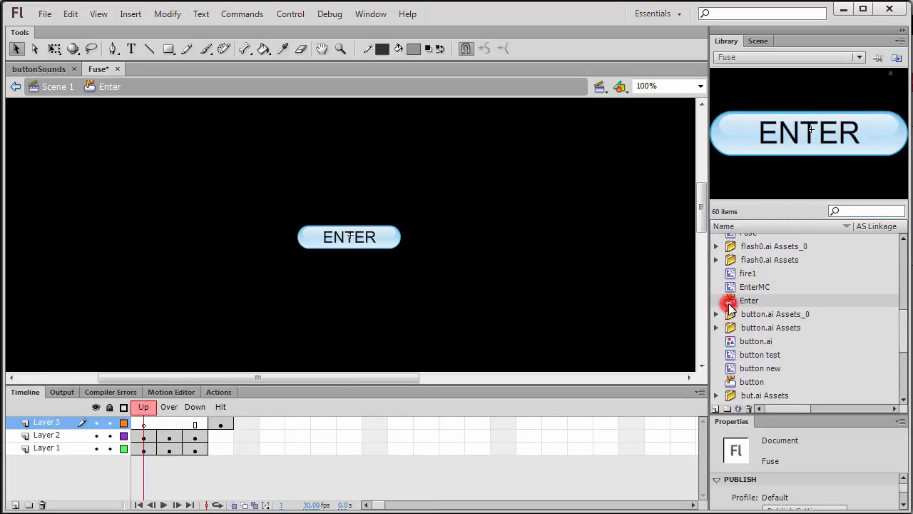
Add a new layer directly above Layer 2 in the Enter button and name it audio.
left_click(46, 435)
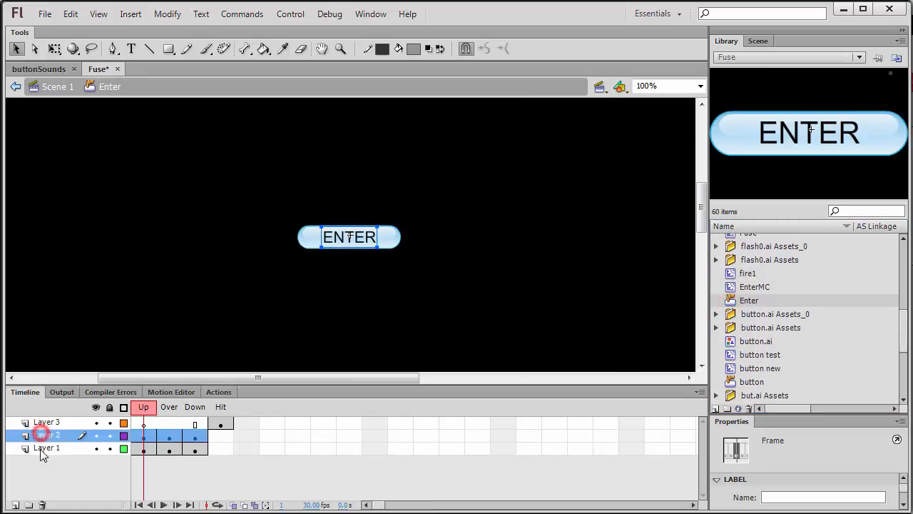
left_click(15, 505)
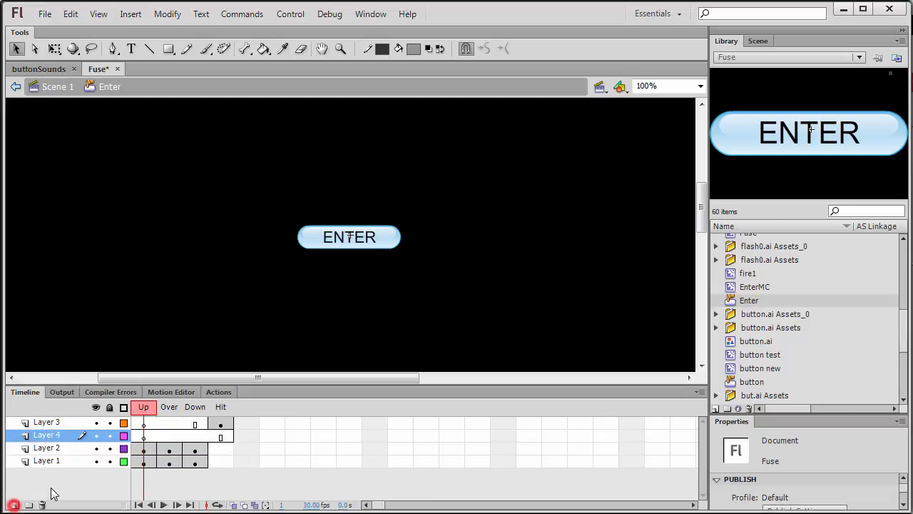
double_click(52, 435)
type("audio")
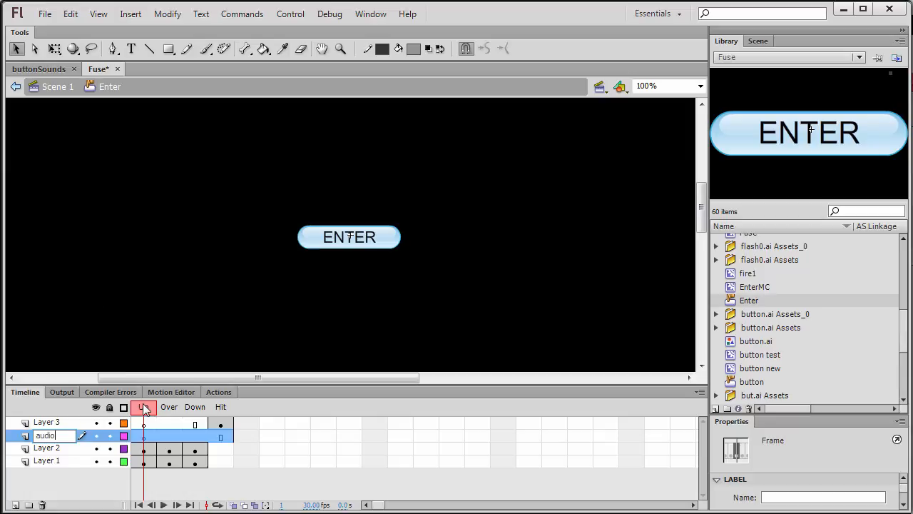
Insert a keyframe in the audio layer's Over frame and show the buttonSounds library while staying in the Fuse document.
left_click(167, 410)
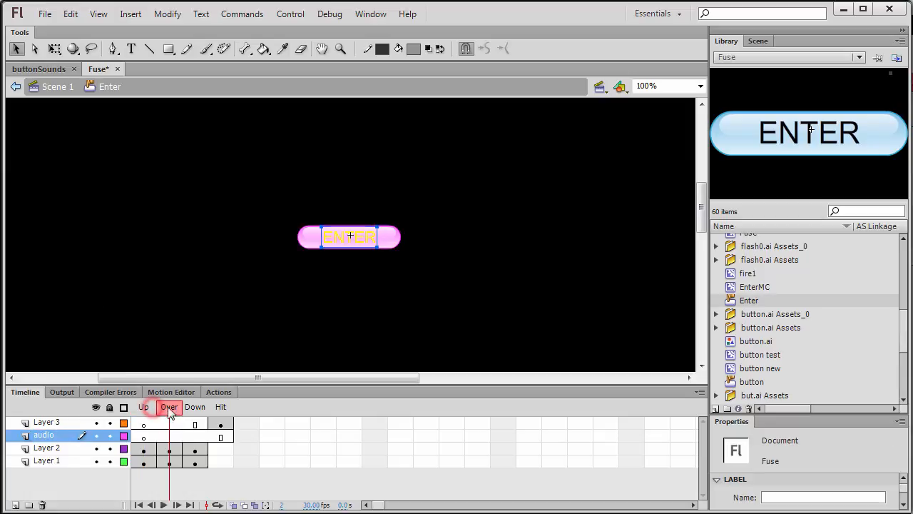
left_click(172, 437)
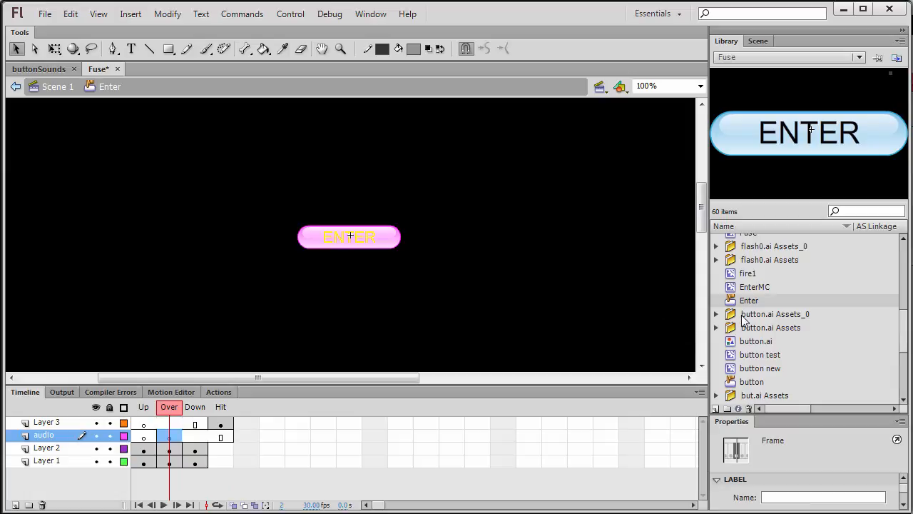
left_click(35, 67)
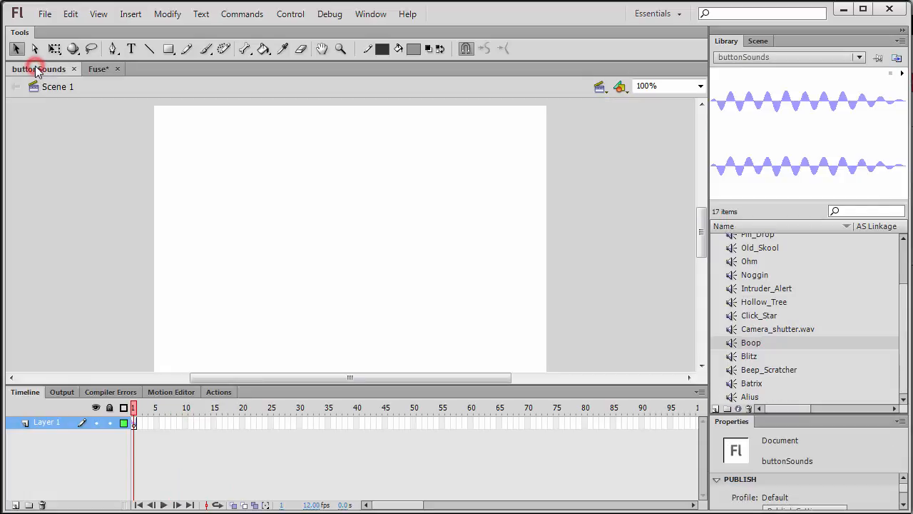
left_click(98, 70)
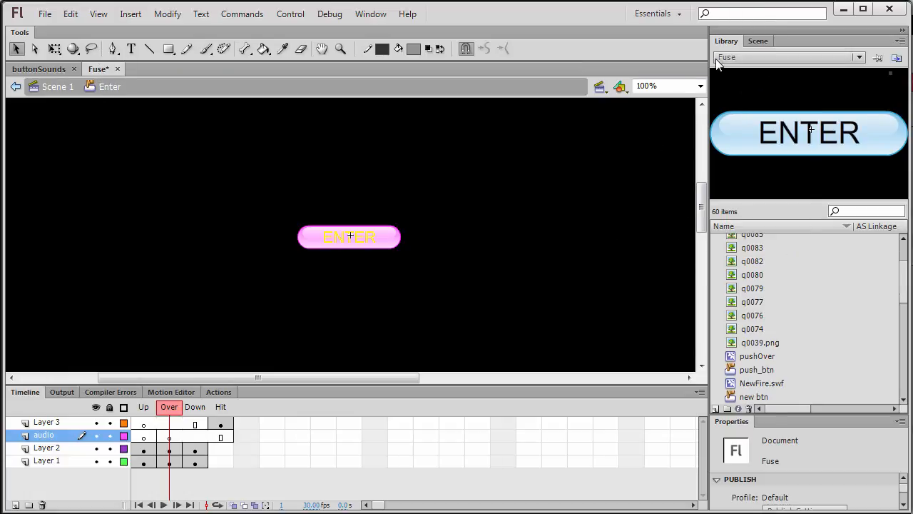
left_click(860, 57)
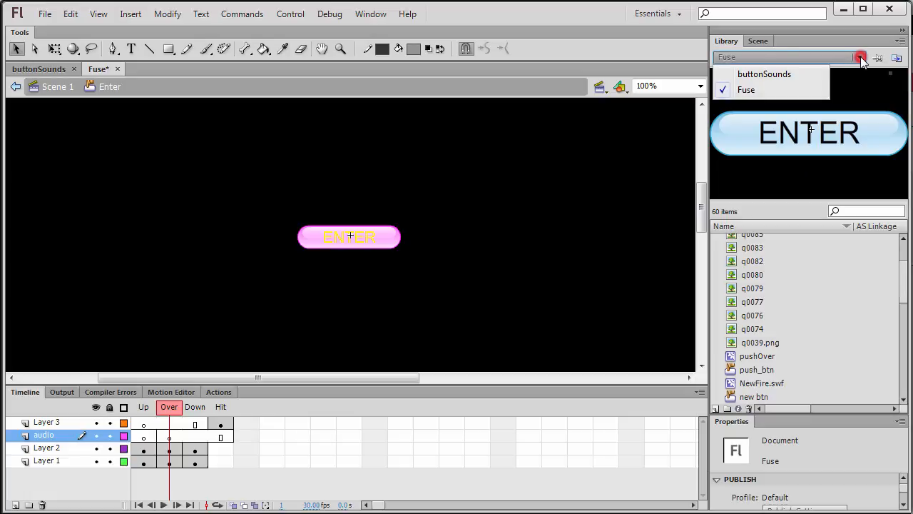
left_click(788, 72)
Add the Boop sound from the buttonSounds library to the audio layer's Over frame.
left_click_drag(727, 111, 734, 335)
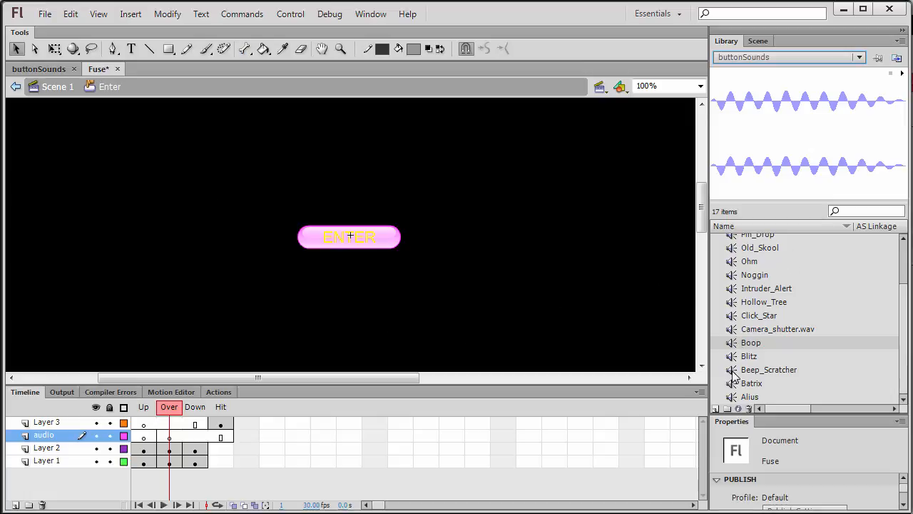
left_click(732, 371)
left_click(732, 344)
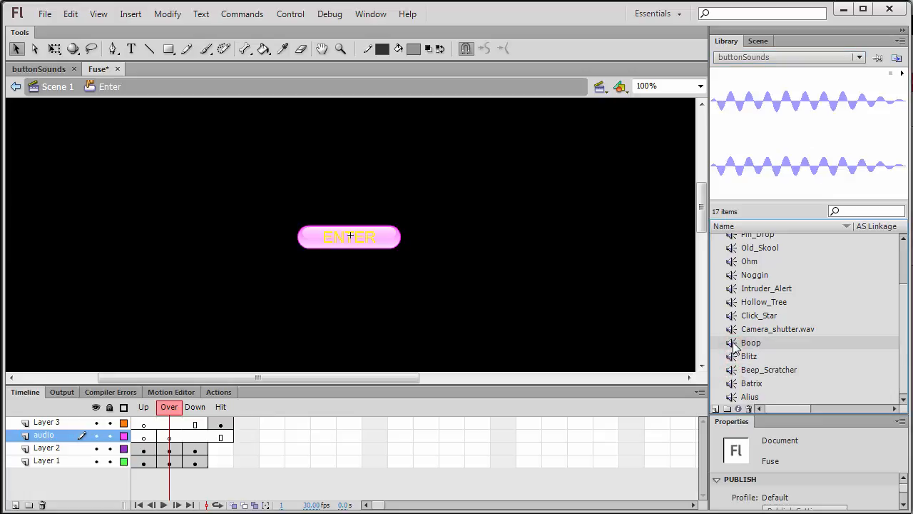
left_click_drag(734, 346, 508, 288)
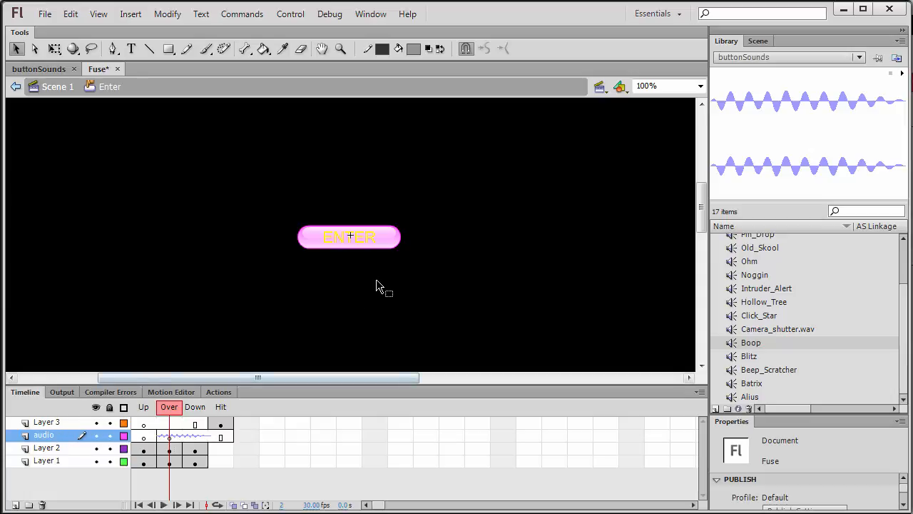
Insert a keyframe in the audio layer's Down frame and add the Boop sound to it.
left_click(194, 435)
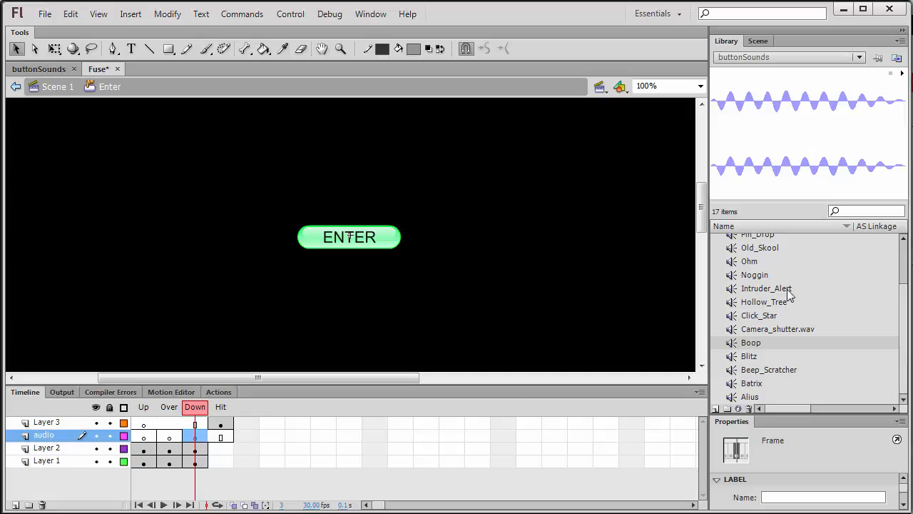
left_click_drag(743, 343, 536, 319)
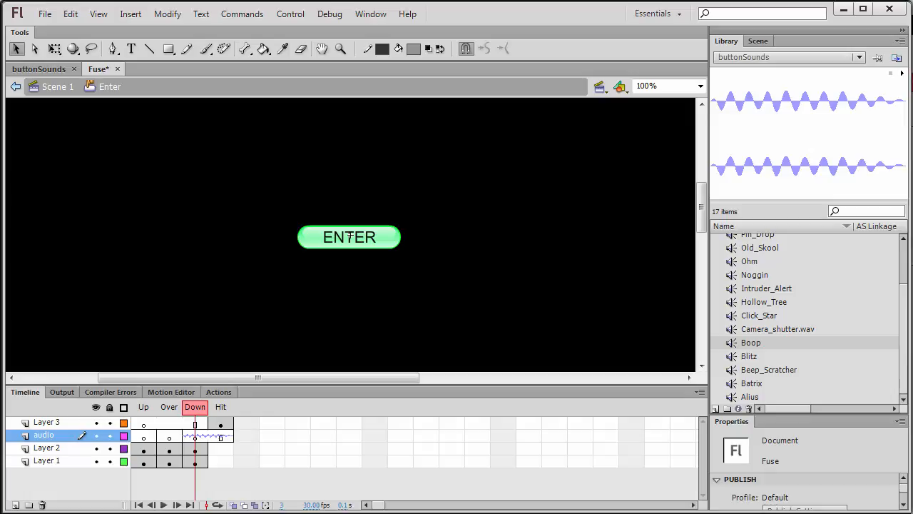
mouse_move(903, 312)
left_mouse_down()
mouse_move(910, 264)
mouse_move(906, 342)
left_mouse_up()
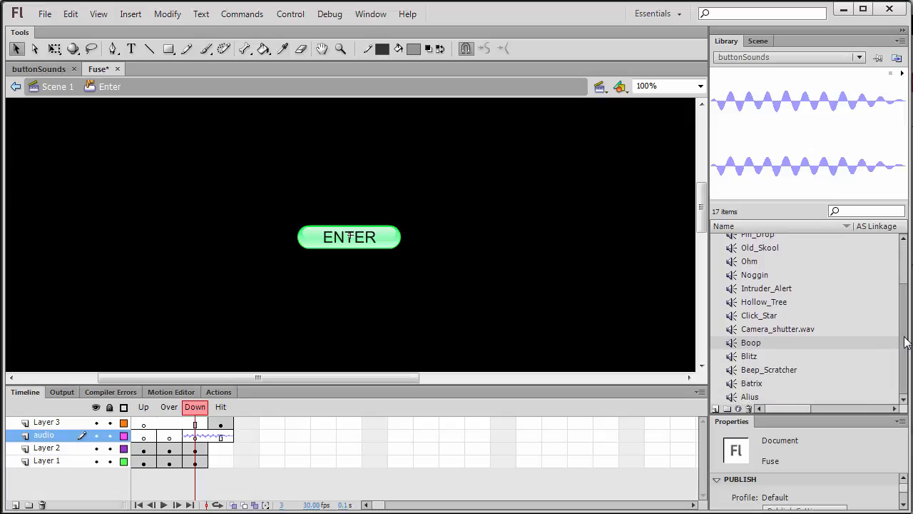